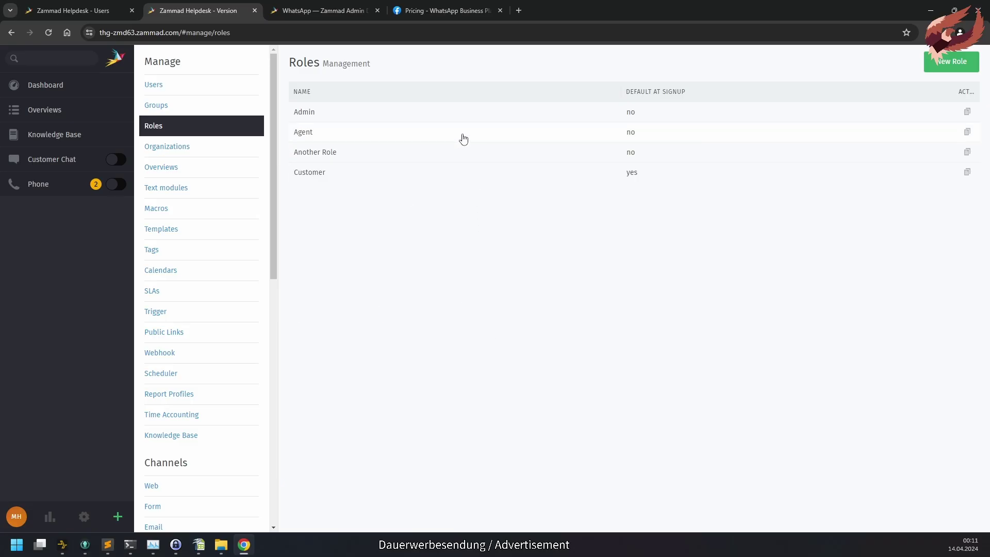
- Edit the Agent role and tick its ticket_priority and ticket_state permission checkboxes
click(462, 135)
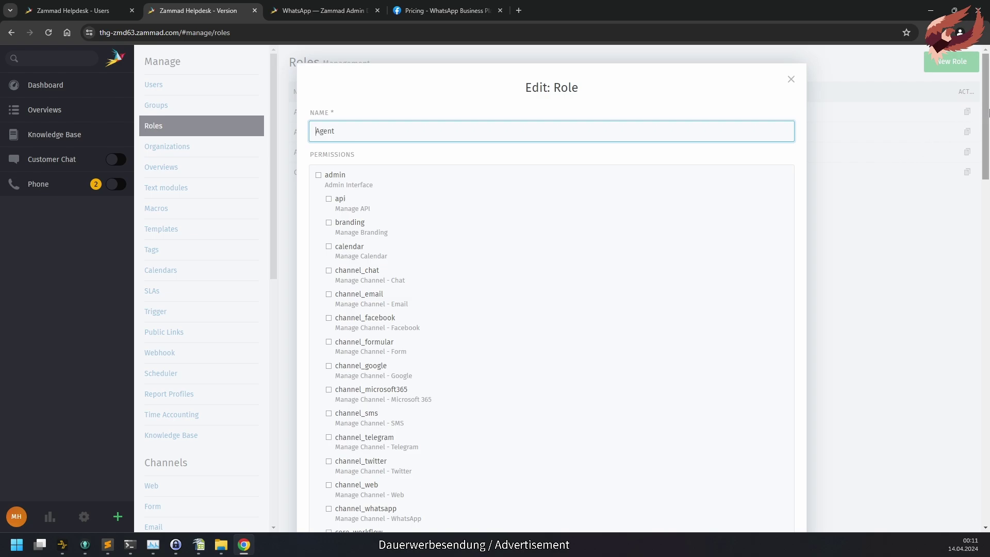
drag(988, 107, 966, 303)
click(366, 385)
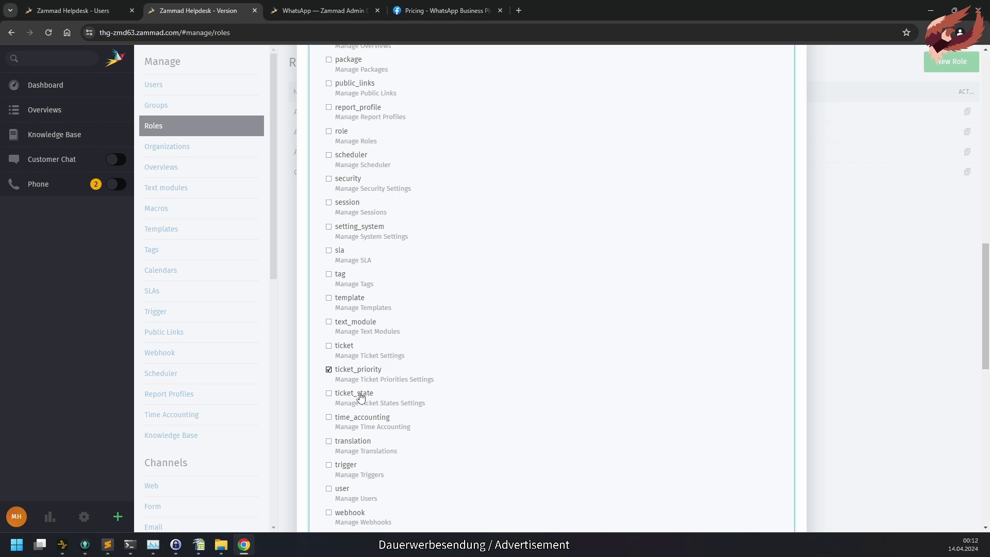
click(361, 395)
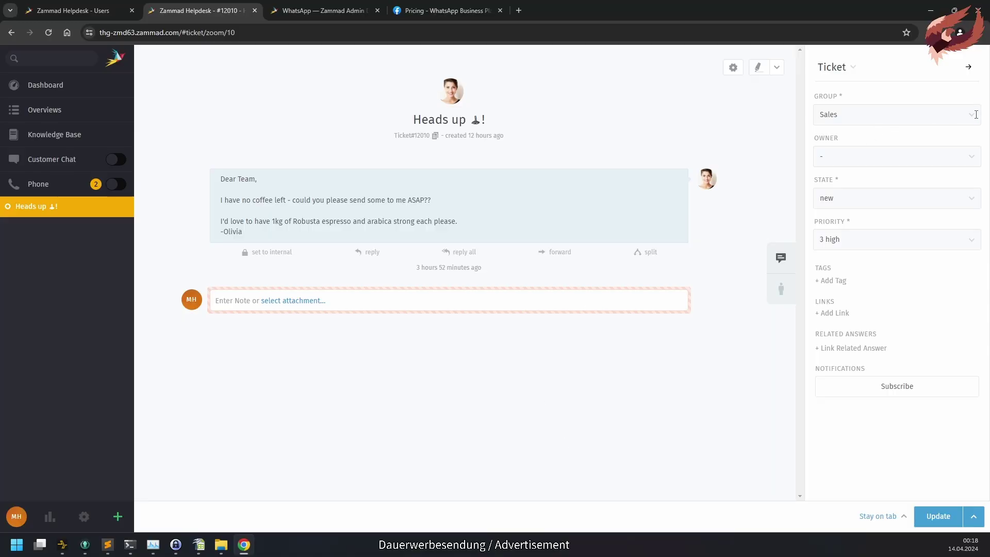
- Assign the Heads up ticket to the deepest nested group, dududu dududu dududu
click(976, 115)
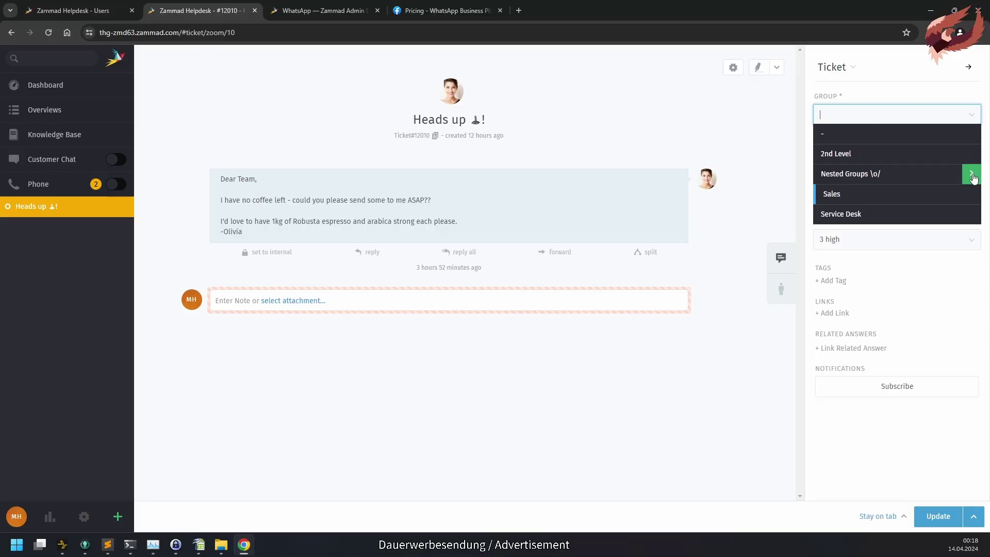
click(966, 174)
click(969, 161)
click(969, 161)
click(969, 161)
click(970, 161)
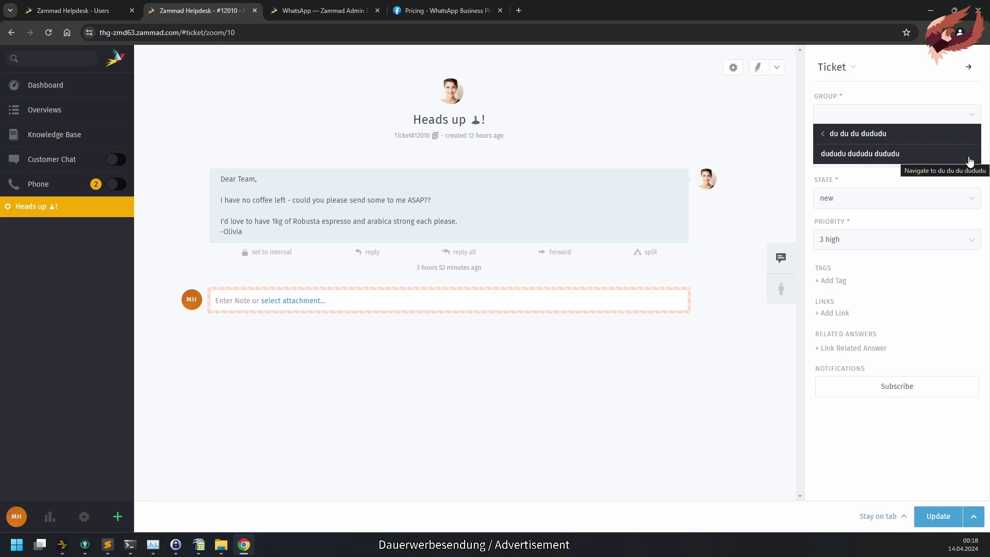
click(948, 158)
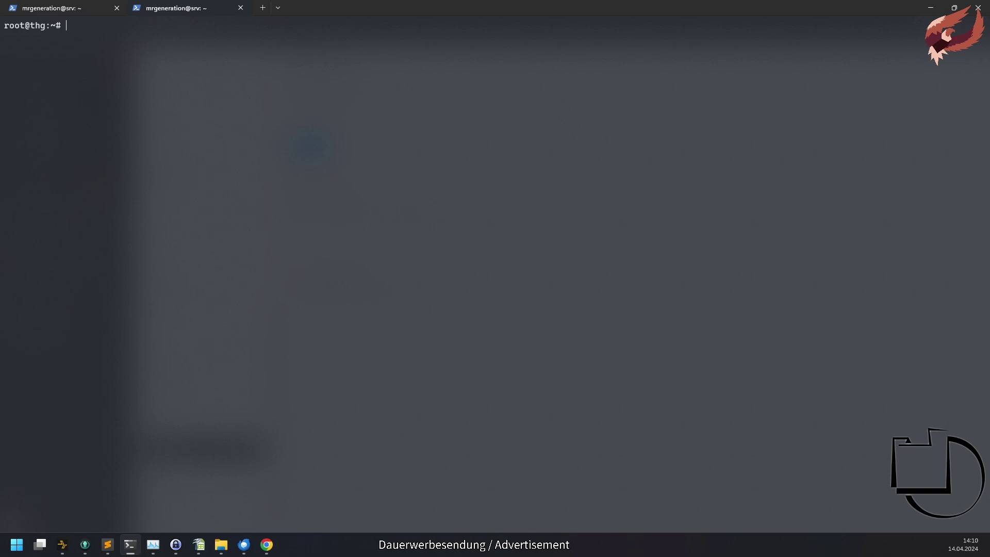
- Export all failed emails with the failed_email:export_all rake task and view the exported file in less
text(zammad run rake zammad:email_p)
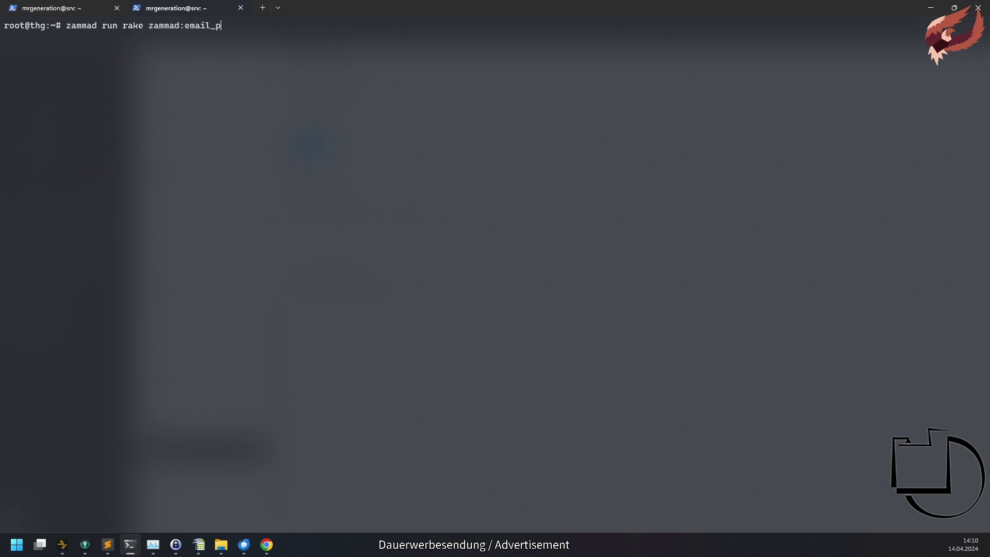
text(arser:failed_email:export_all)
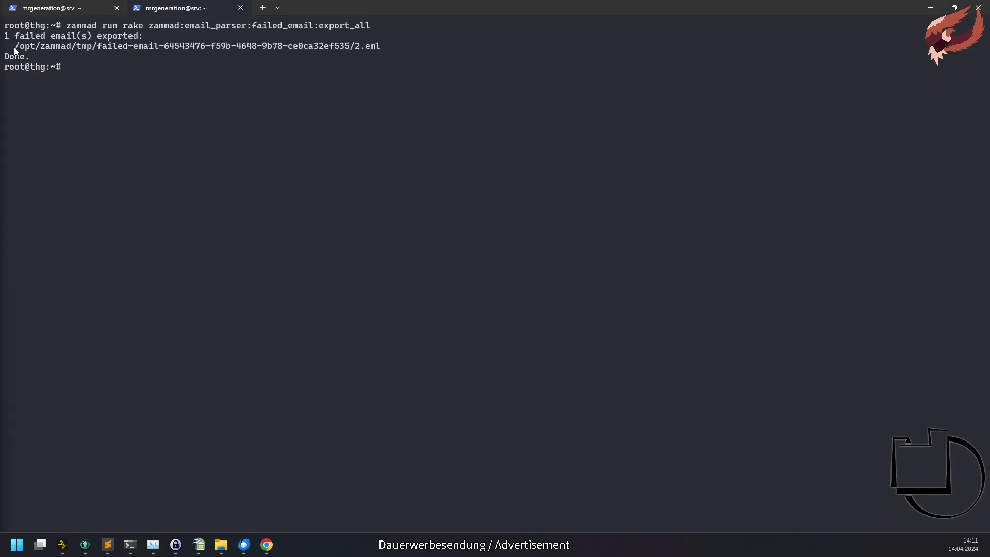
drag(15, 46, 378, 48)
key(ctrl+c)
text(less)
key(ctrl+v)
key(Return)
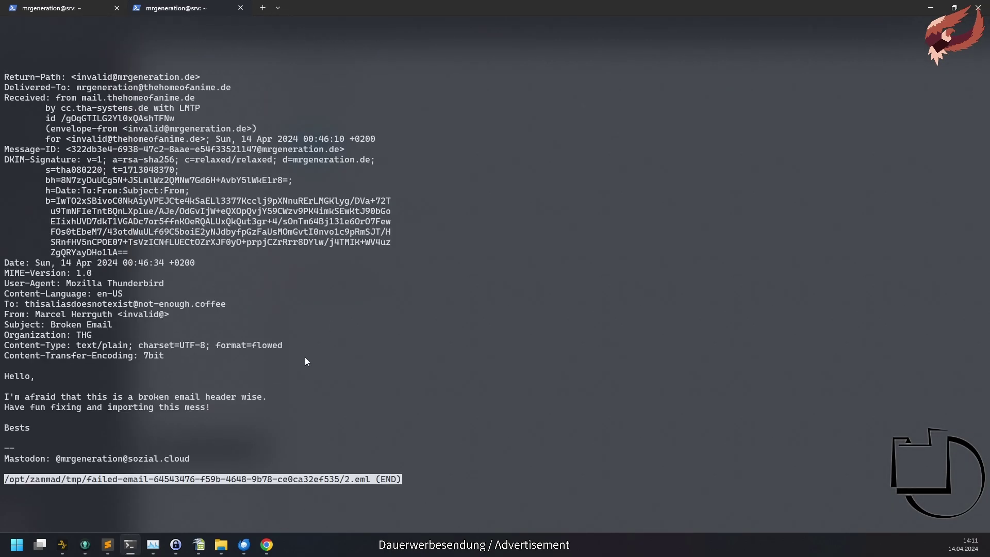
drag(249, 454, 288, 85)
- Delete one failed email with the failed_email:delete rake task
text(zammad run rake )
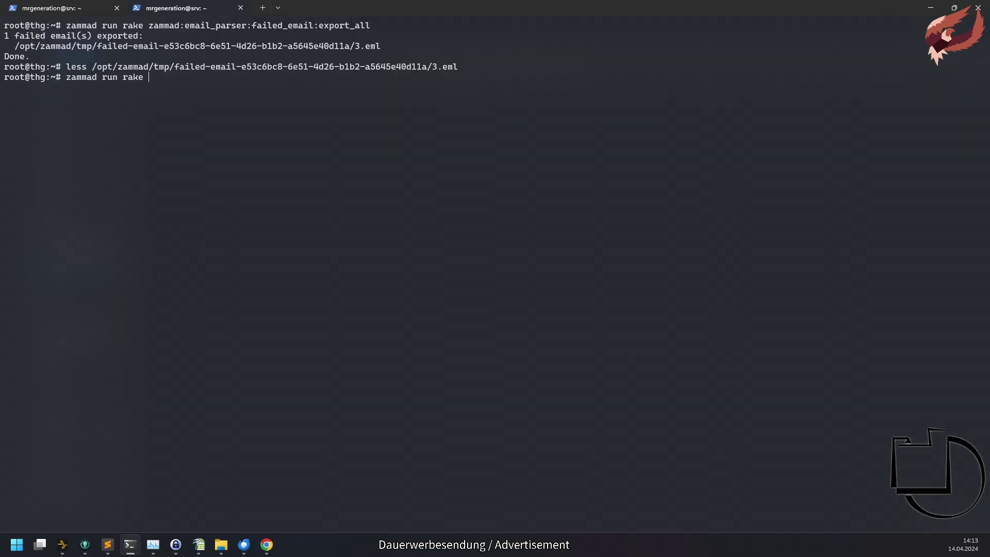
text(zammad:email_parser:failed_email:delete)
drag(92, 67, 453, 66)
right_click(453, 87)
right_click(454, 87)
key(Return)
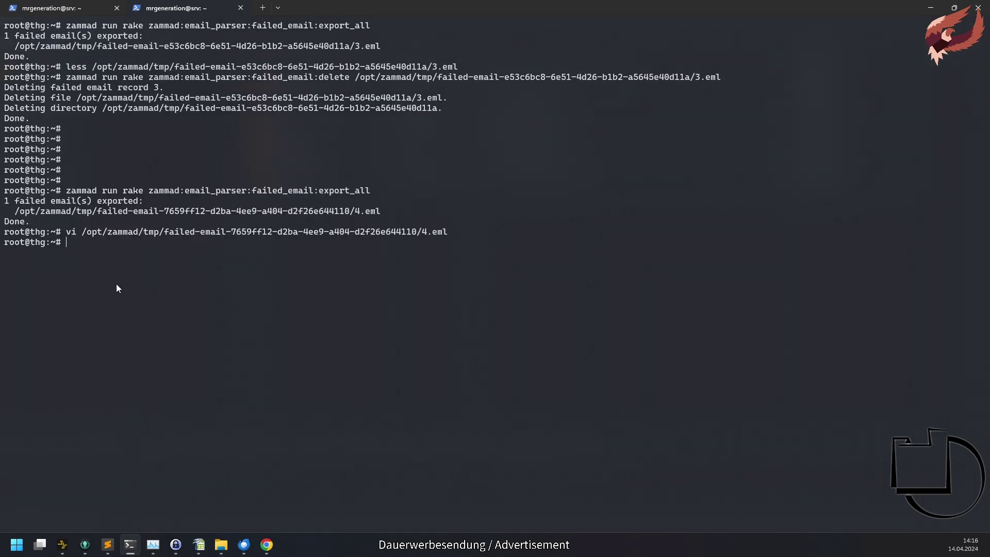
- Re-import the repaired email's folder with the failed_email:import rake task
text(zammad run rake zammad:email_parser:failed)
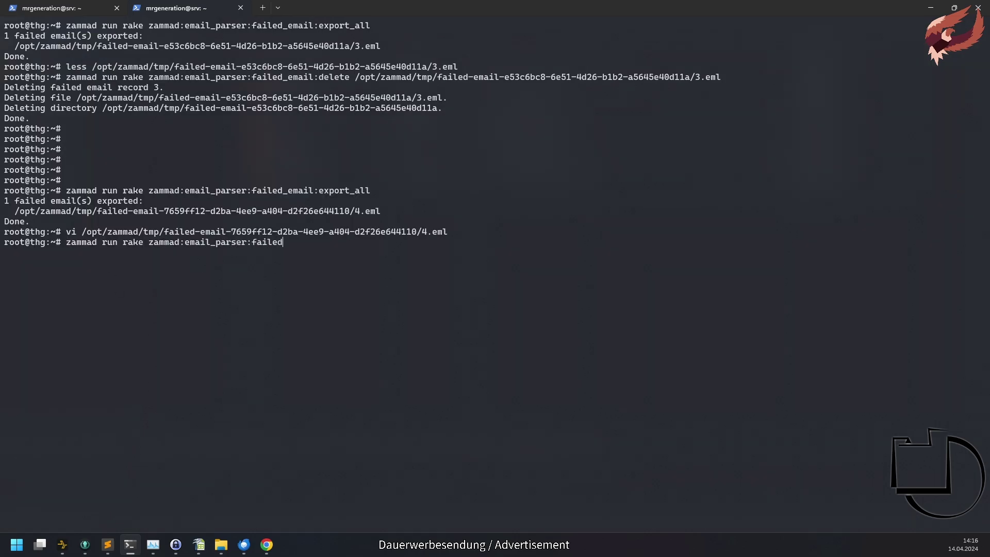
text(_email:import)
drag(83, 232, 444, 233)
right_click(445, 233)
key(ctrl+v)
key(BackSpace)
key(BackSpace)
key(BackSpace)
key(BackSpace)
key(BackSpace)
key(Return)
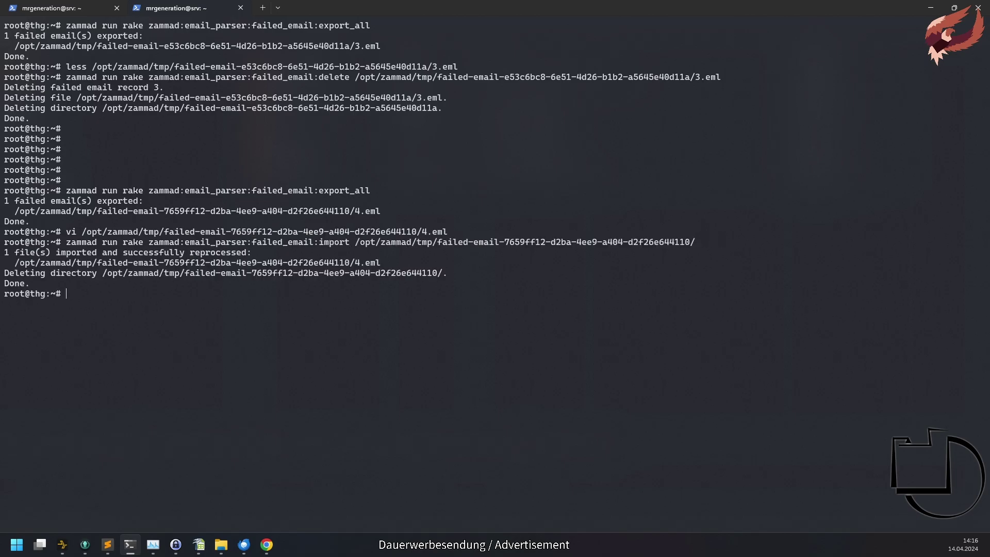
key(alt+Tab)
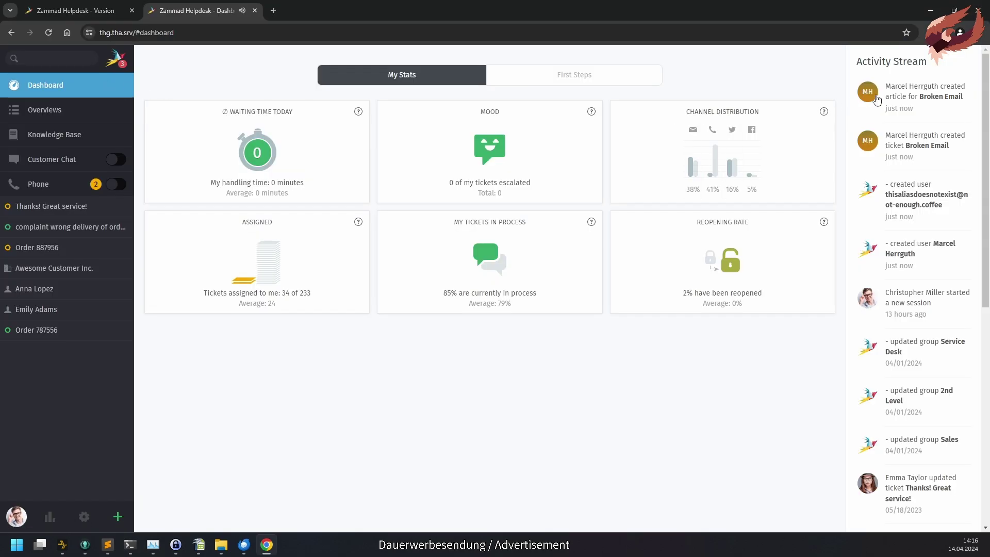
- Open the Broken Email ticket, then check the terminal's directory-deletion output line
click(923, 92)
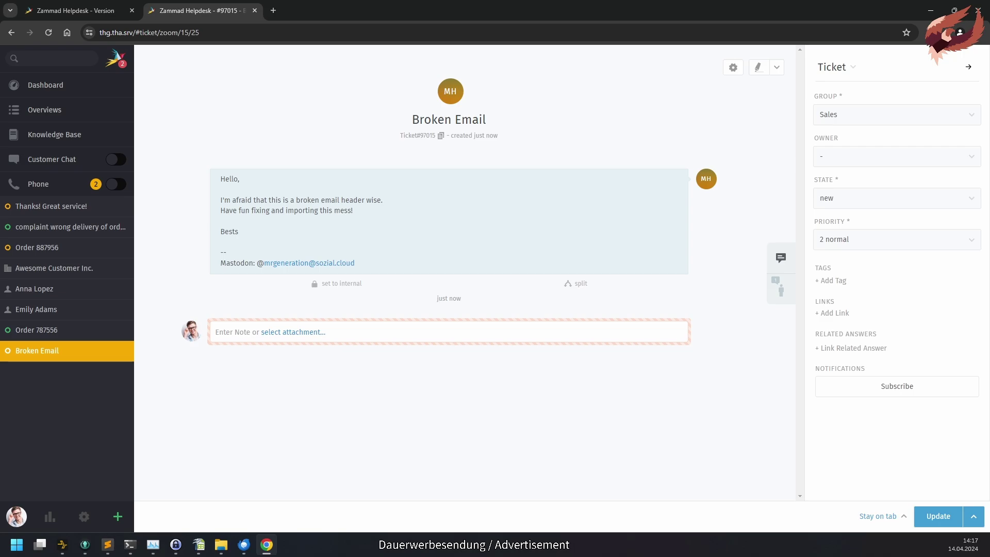
key(alt+Tab)
drag(4, 274, 441, 274)
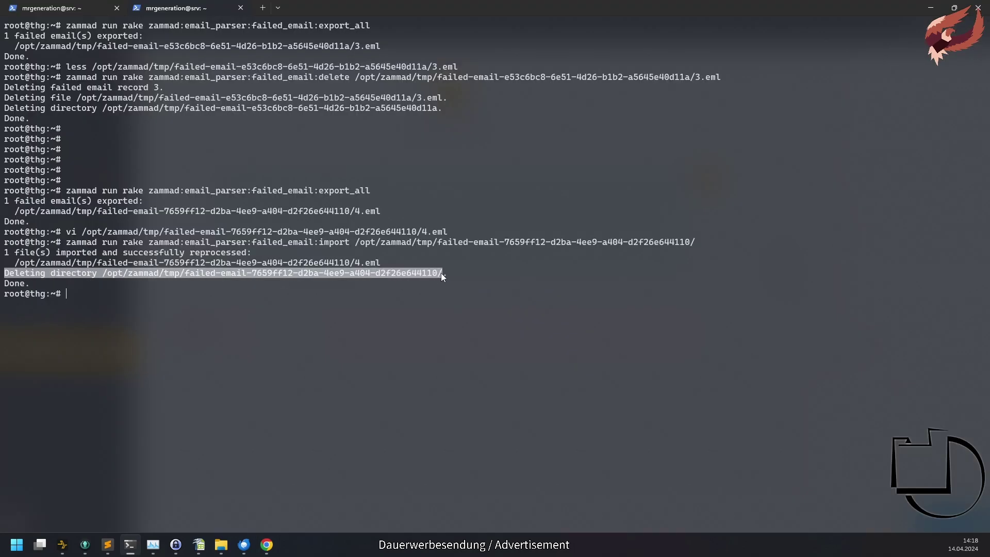
click(421, 355)
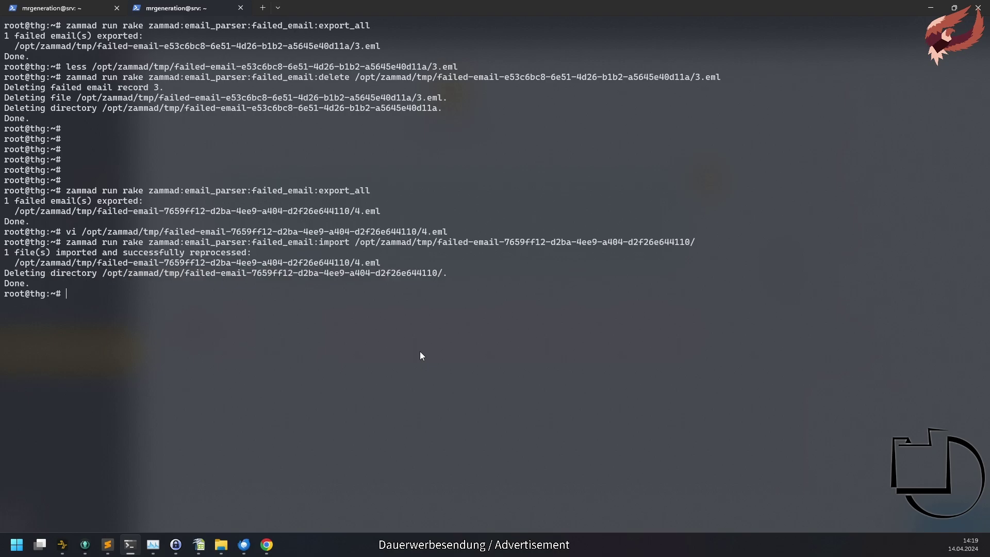
drag(68, 242, 114, 248)
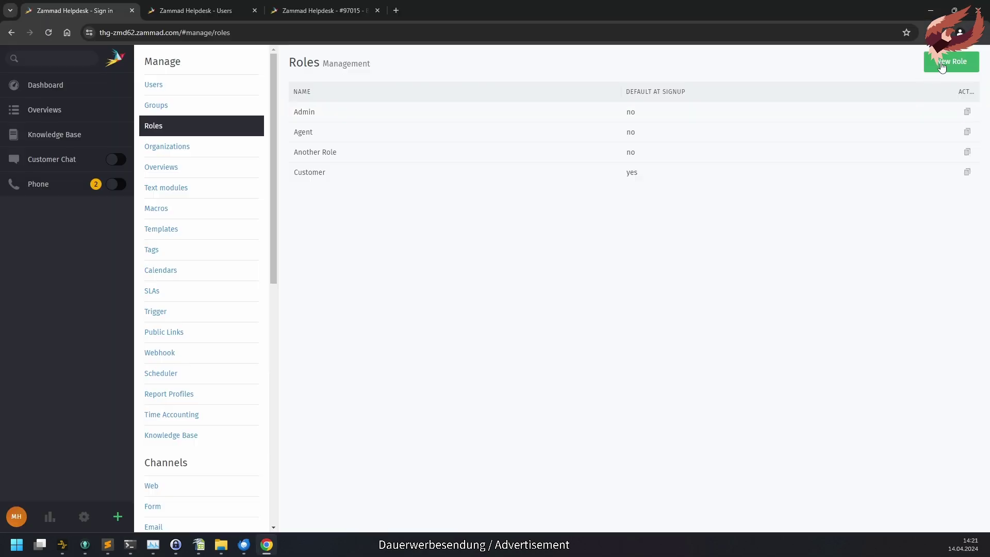
- In the 6.2 helpdesk, start a new role with knowledge_base reader and editor ticked
click(951, 61)
scroll(981, 245, down, 15)
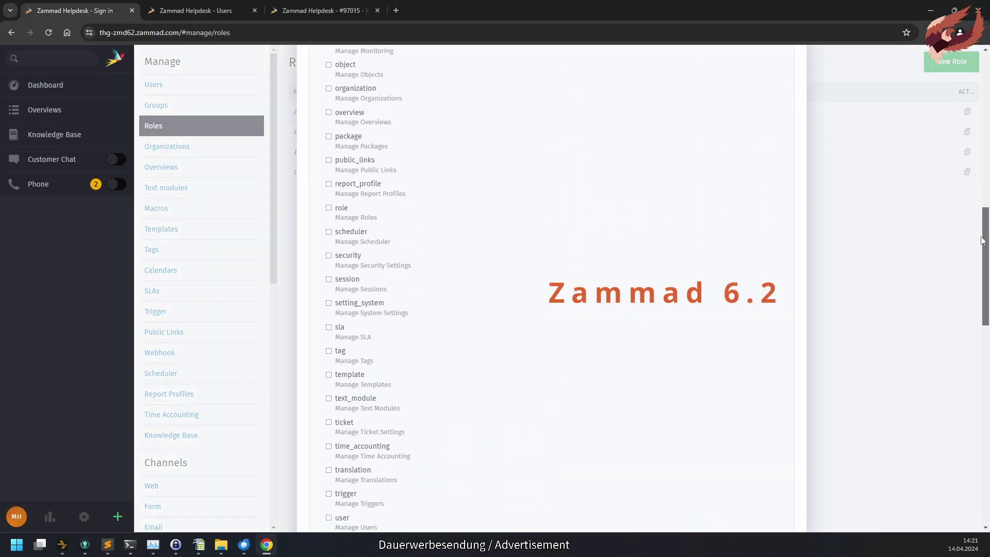
scroll(981, 245, down, 6)
click(328, 369)
click(328, 346)
- Repeat in the 6.3 helpdesk: a new role with knowledge_base reader and editor ticked
click(196, 10)
click(951, 60)
scroll(986, 145, down, 5)
scroll(986, 145, down, 10)
click(337, 373)
click(340, 348)
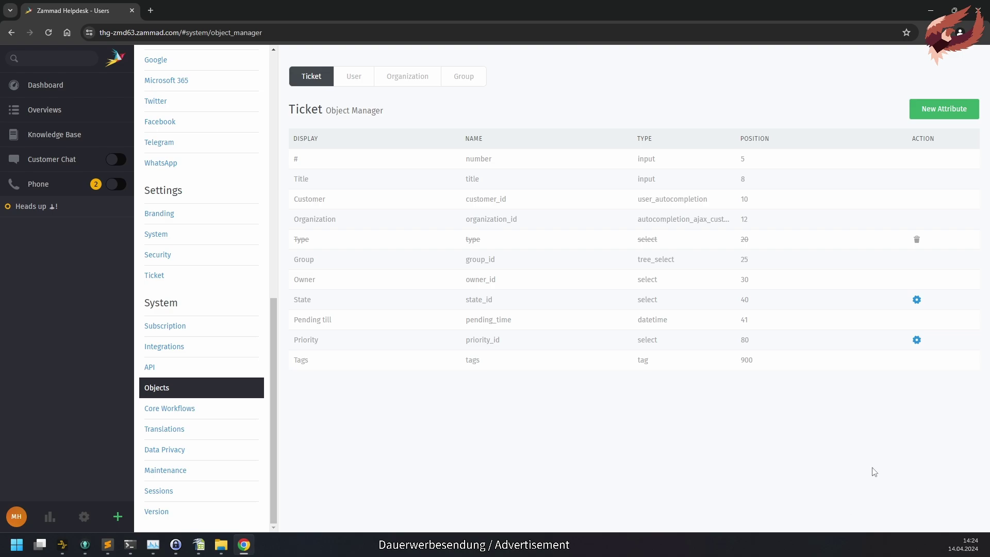
- Open Ticket States management, inspect the pending close state's actions menu, and start a New Ticket State
click(916, 300)
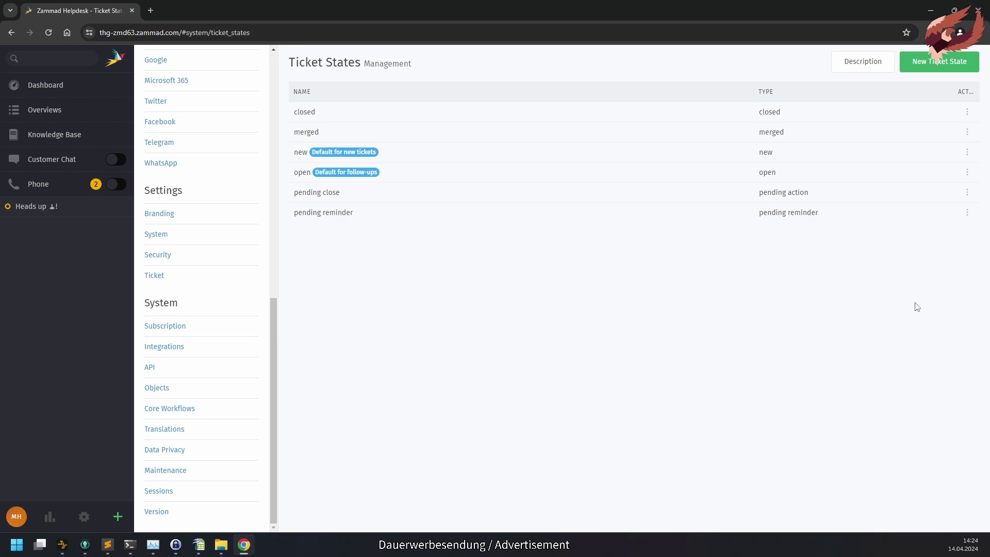
click(967, 192)
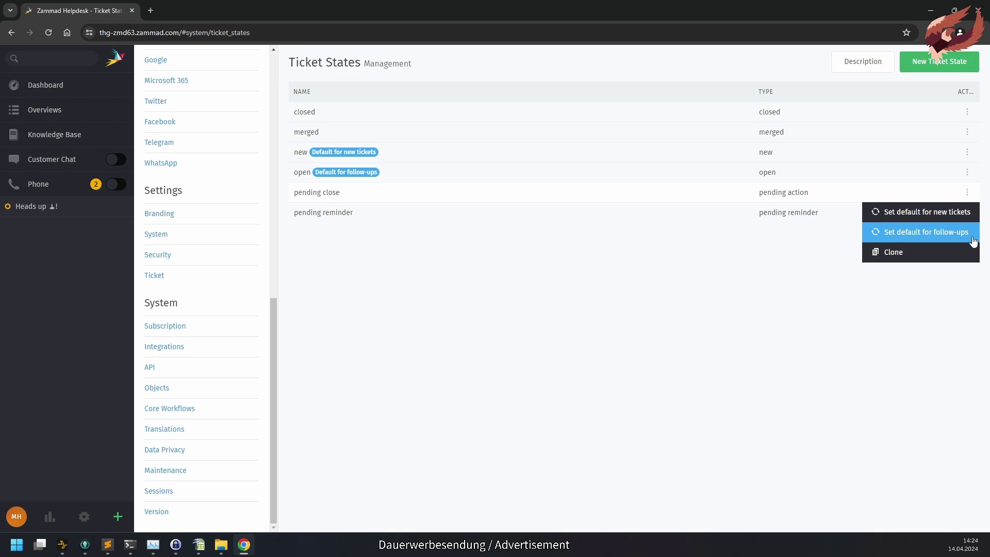
click(971, 252)
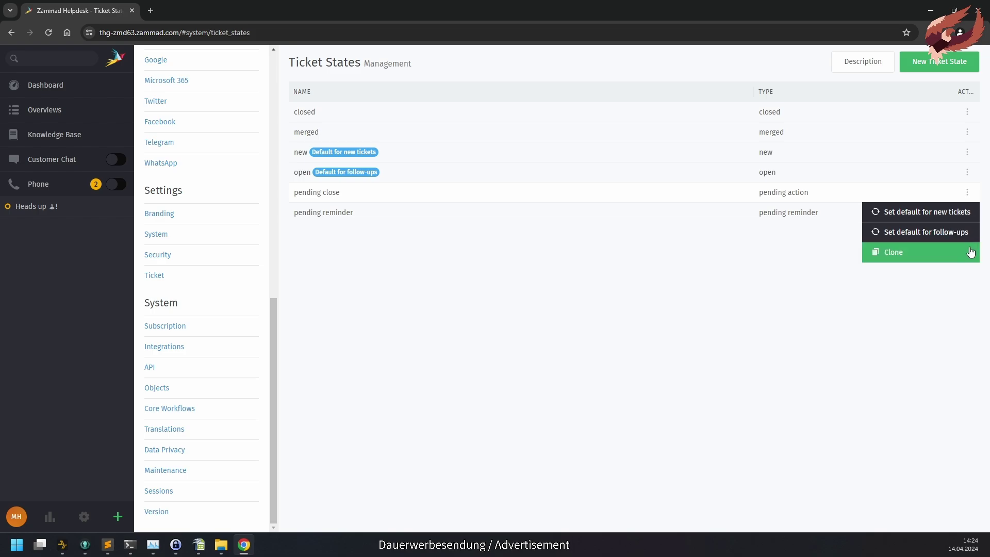
click(962, 285)
click(944, 62)
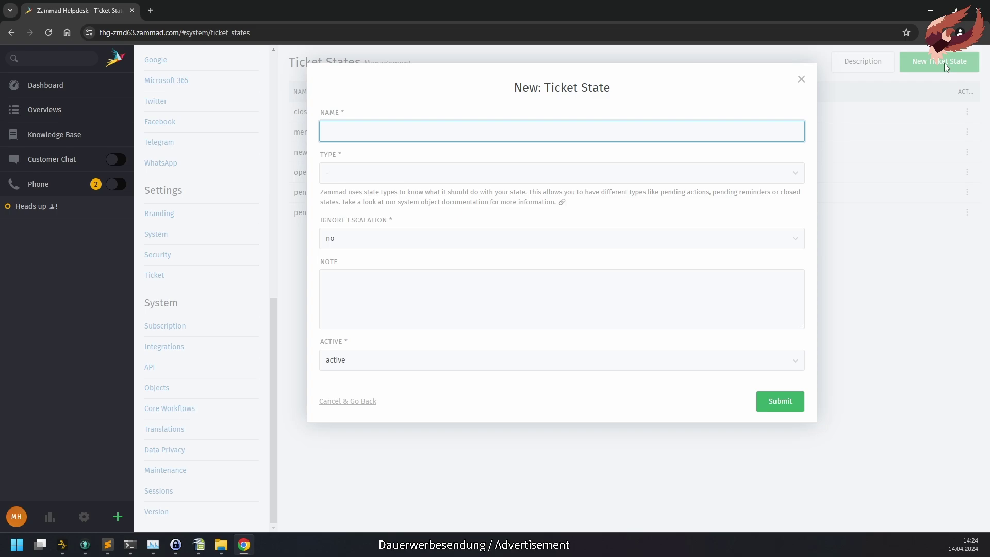
- Create an open-type state 'Feedback needed' with escalation not ignored and note 'More input.'
text(Feedback needed)
click(536, 179)
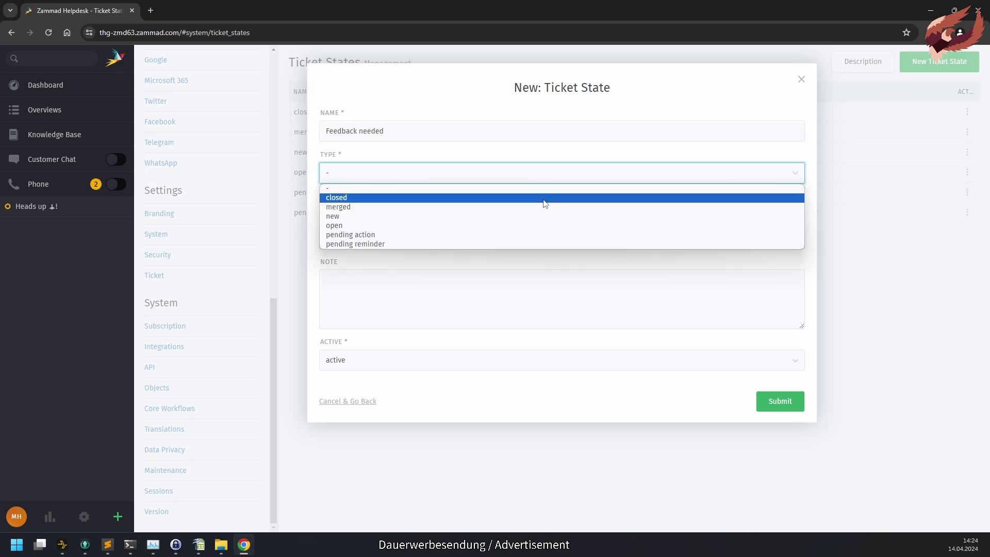
click(545, 236)
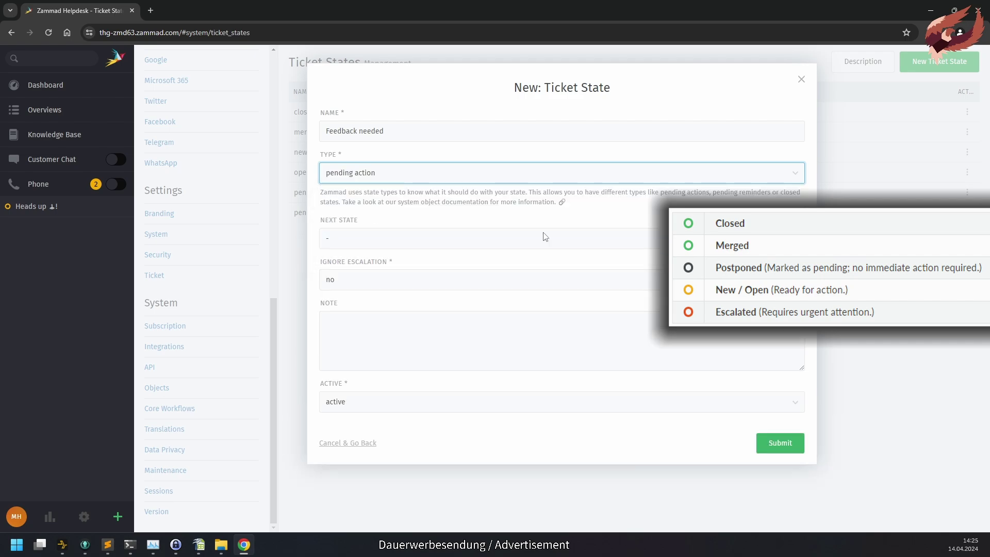
click(545, 236)
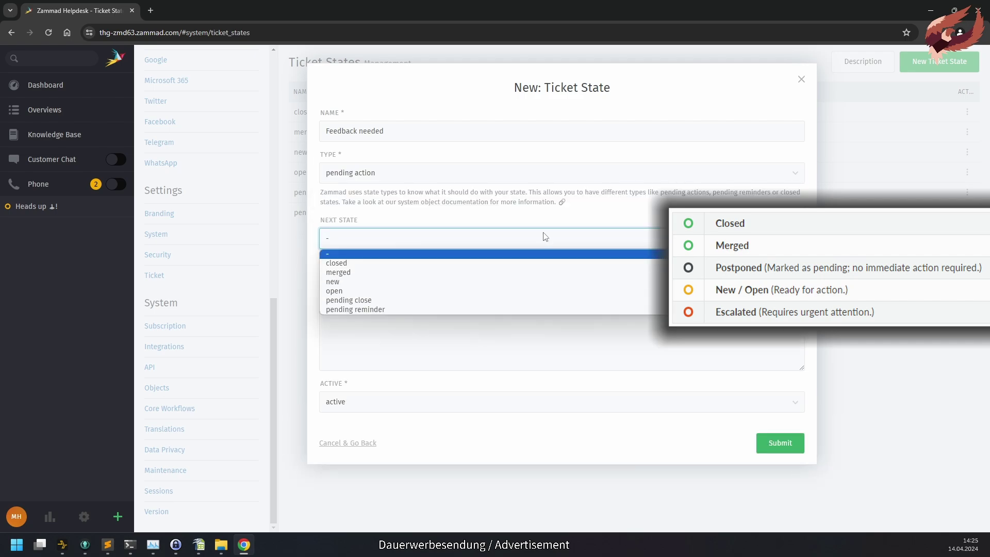
click(545, 236)
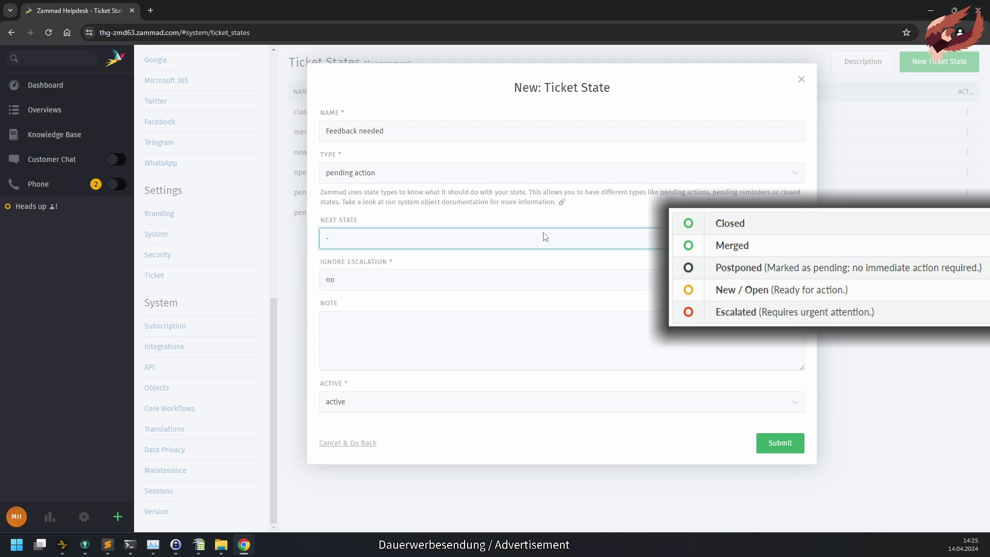
click(550, 178)
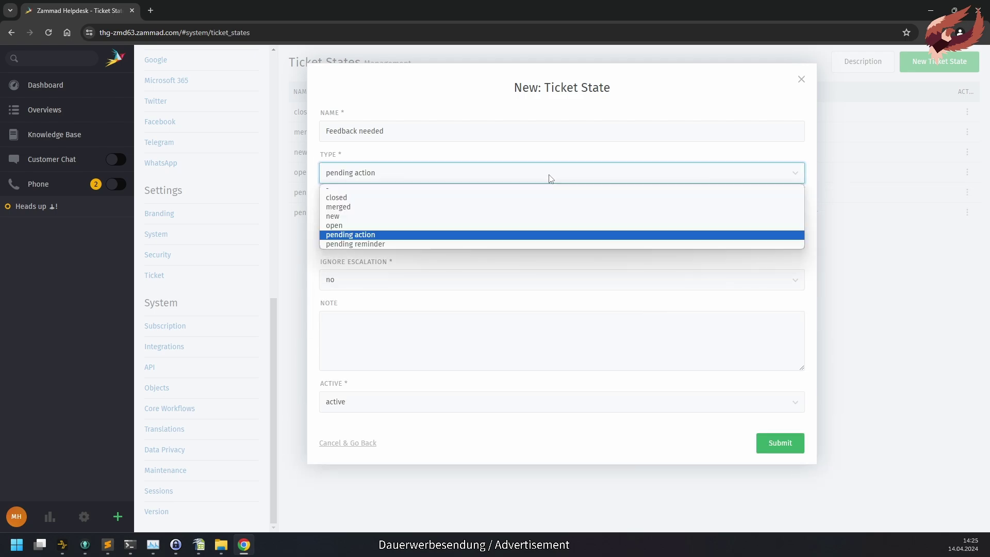
click(523, 225)
click(521, 237)
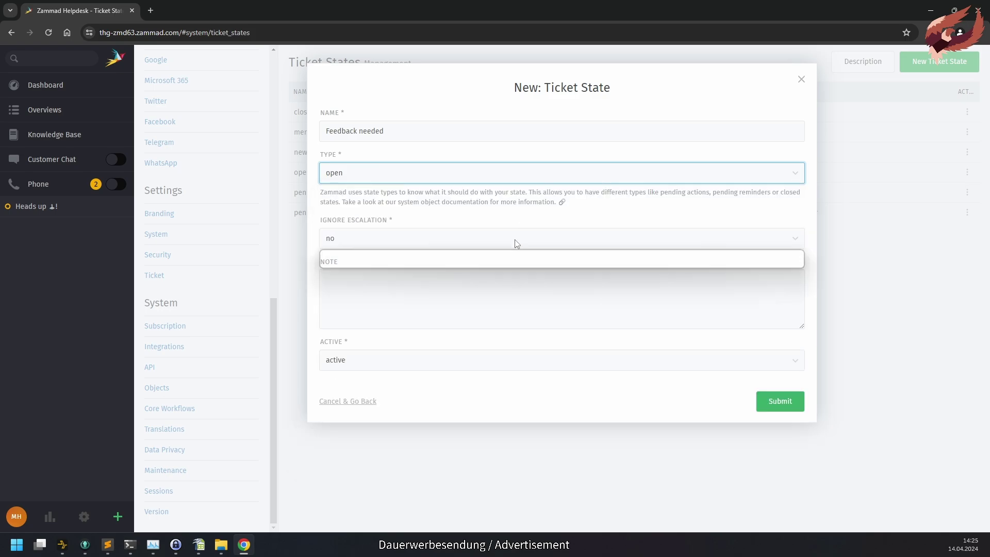
click(597, 244)
click(573, 301)
text(More input.)
click(796, 411)
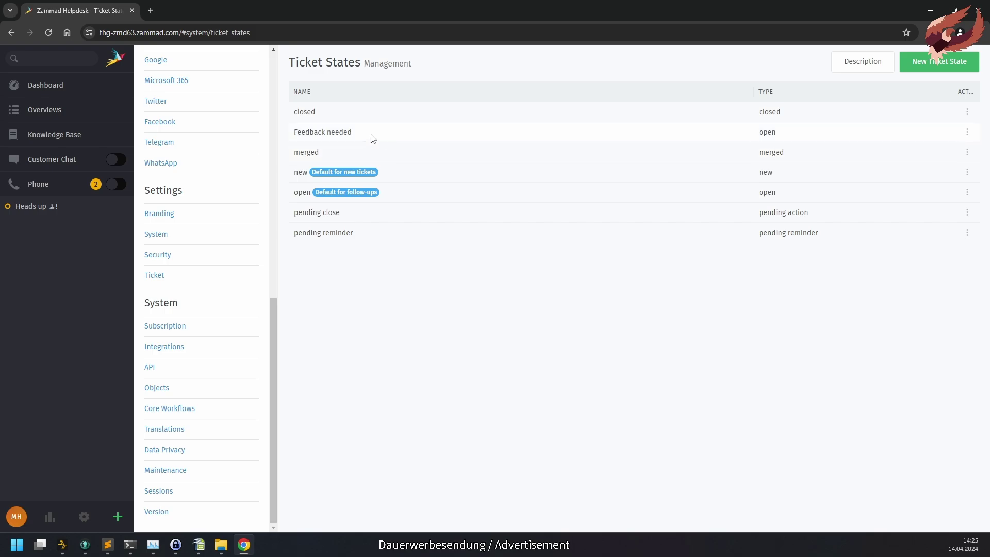
- Set the Feedback needed state to inactive so it appears struck through
click(371, 133)
click(390, 358)
click(371, 390)
click(778, 403)
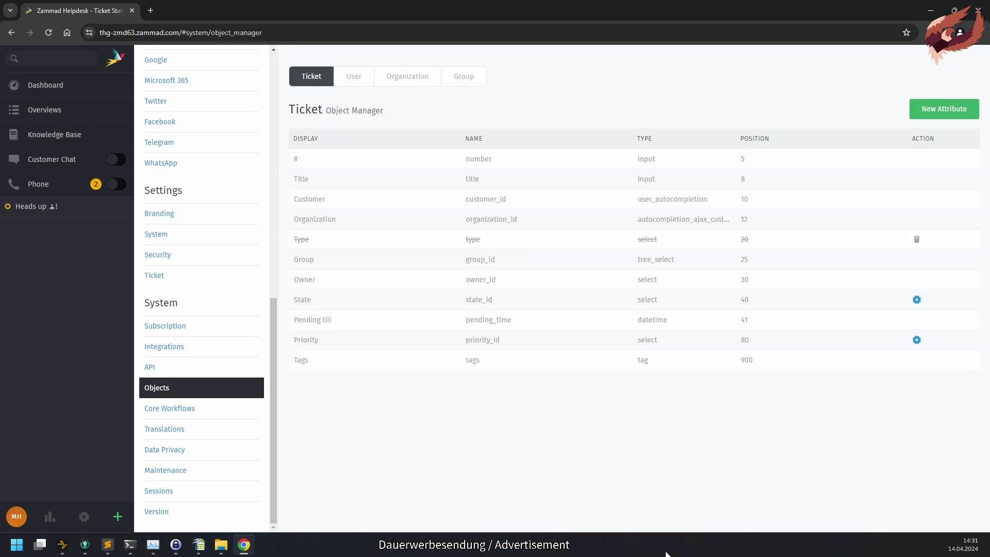
- Make 1 low the default priority for new tickets
click(917, 341)
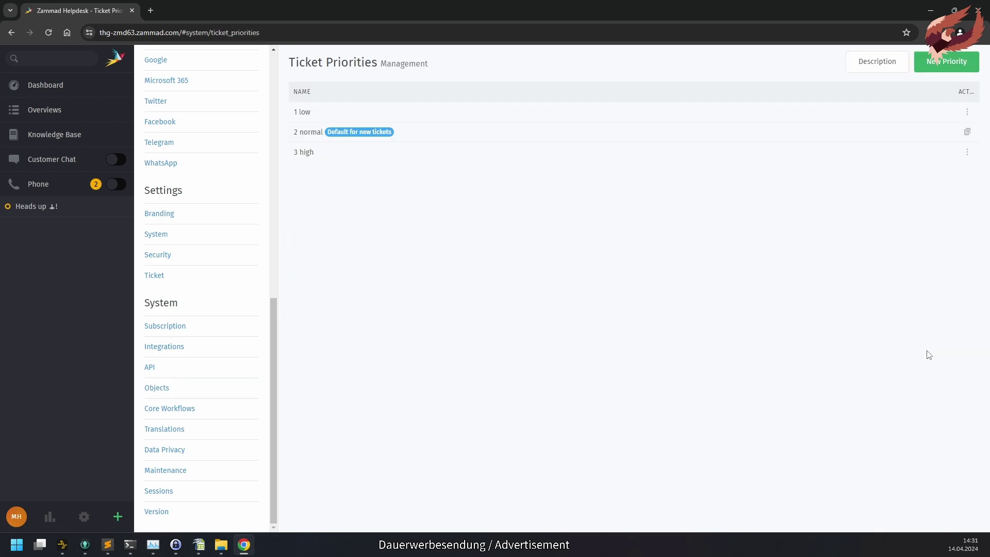
click(967, 111)
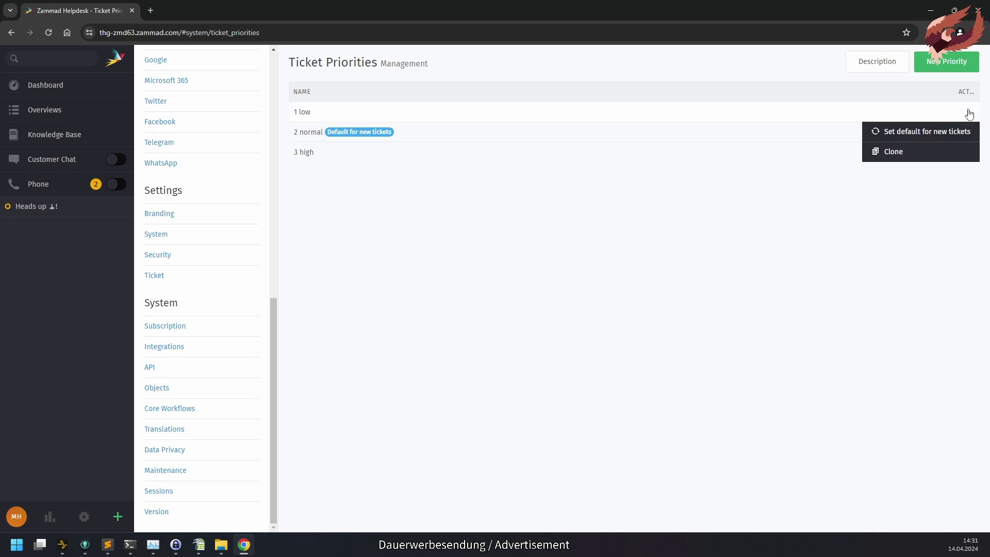
click(967, 132)
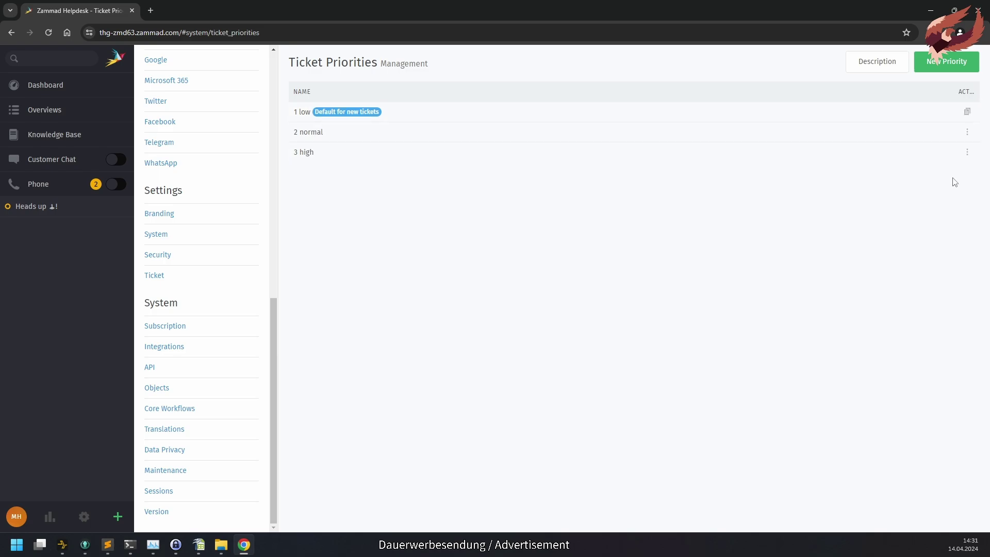
- Add priority '4 Super super important' with the high priority colour and note 'Google'
click(971, 64)
text(Super super important)
key(Home)
text(4)
click(722, 173)
click(688, 198)
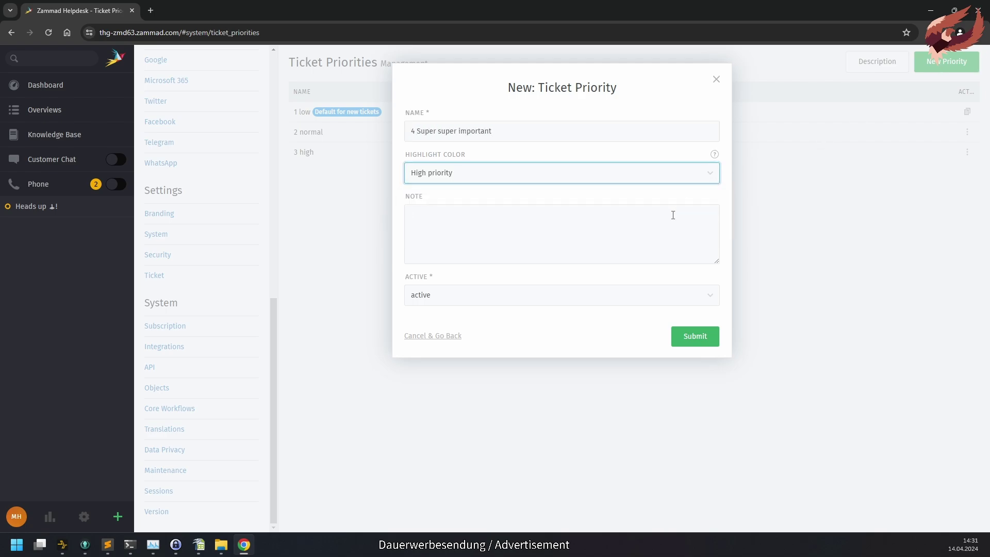
click(673, 215)
text(Google)
click(694, 336)
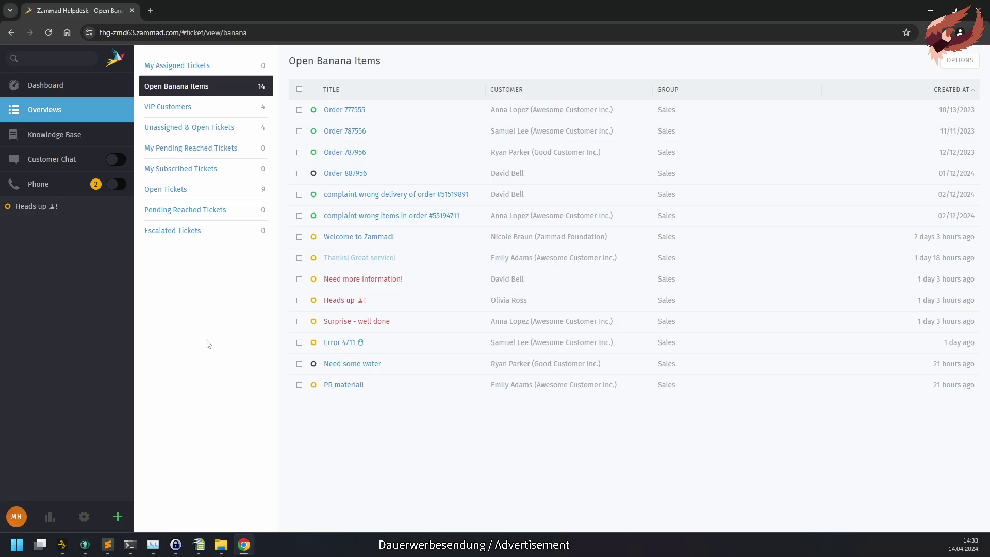
- Select the Need more information! ticket in the overview for bulk editing
click(299, 259)
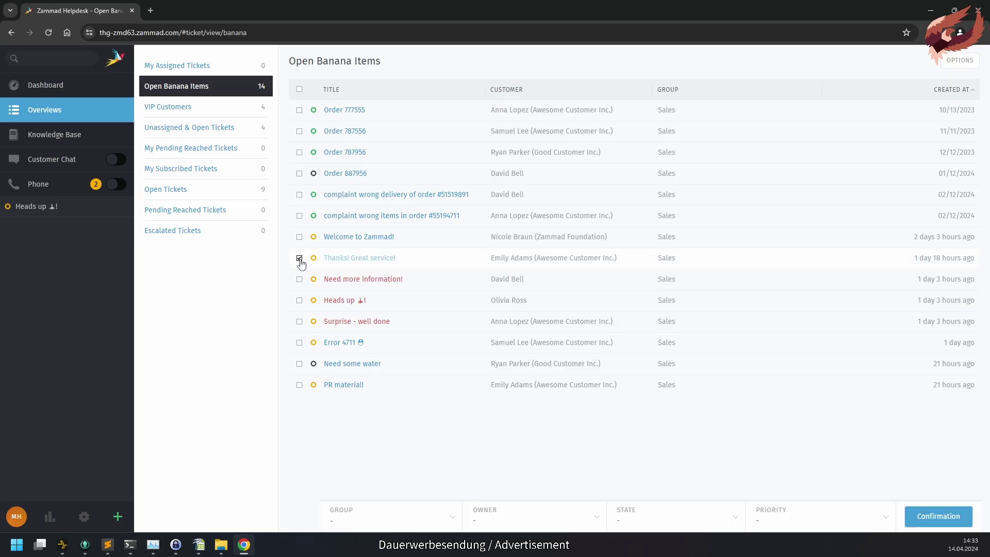
click(299, 259)
click(299, 280)
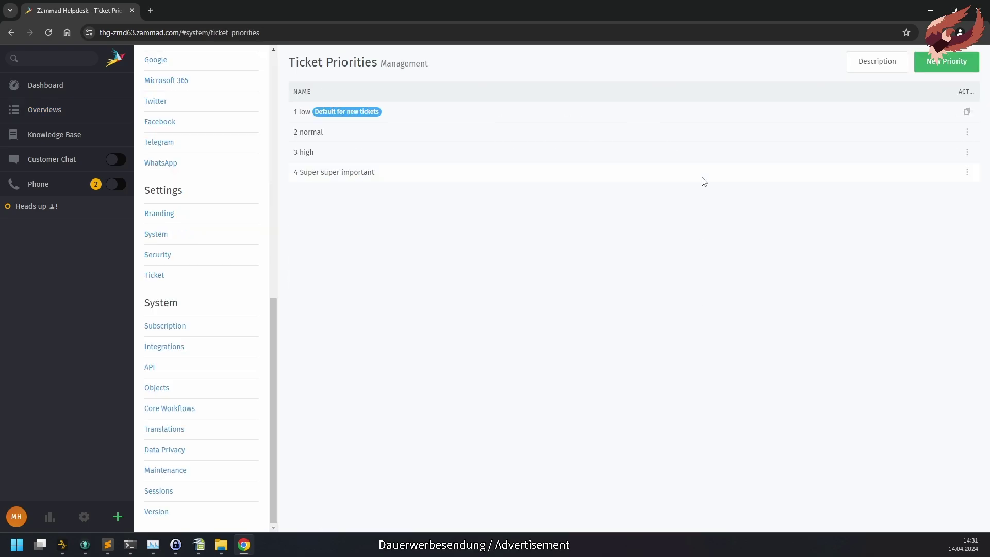
- Set the 4 Super super important priority to inactive
click(703, 178)
click(542, 288)
click(504, 323)
click(686, 334)
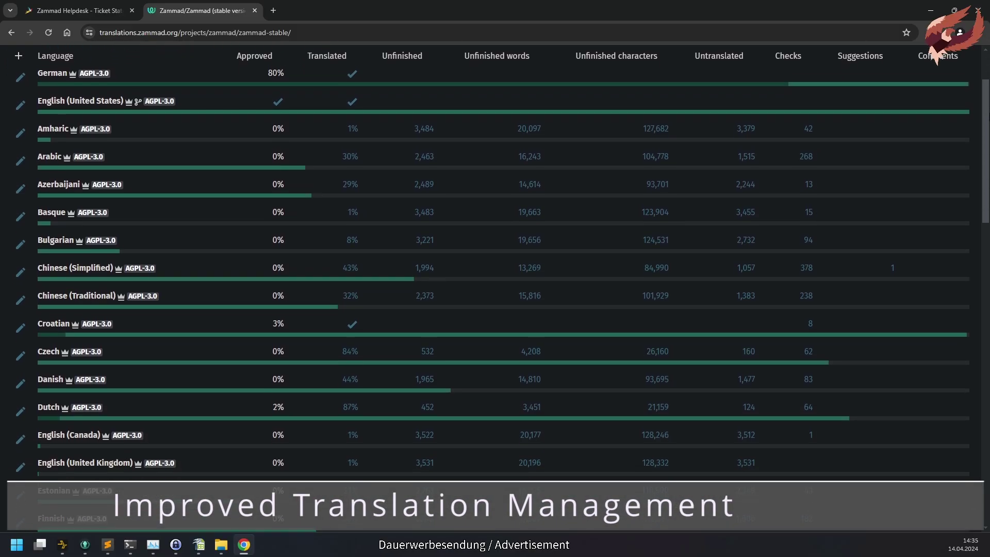
- Find Spanish in Weblate's language table and open its unfinished strings in the translate view
scroll(494, 288, down, 5)
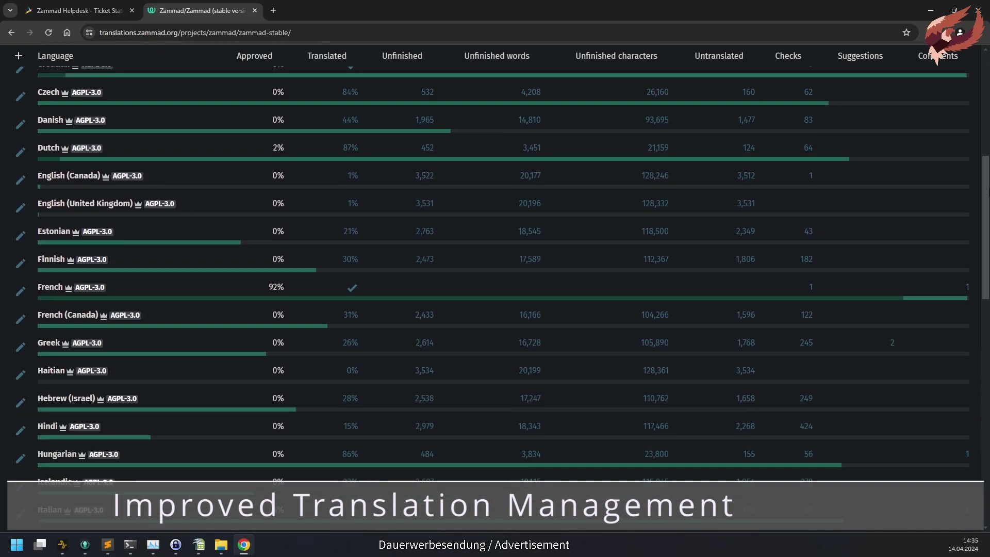
scroll(495, 289, down, 6)
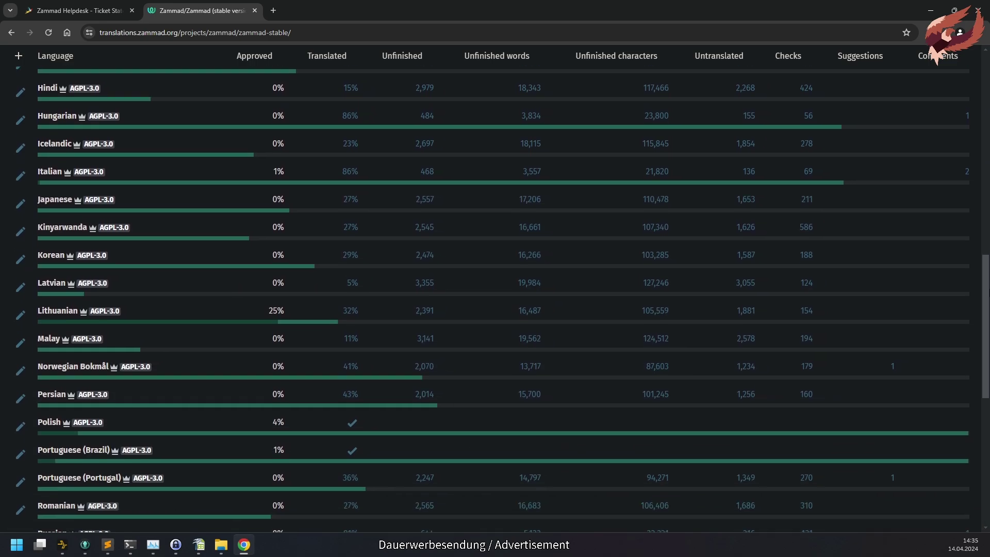
scroll(495, 288, down, 6)
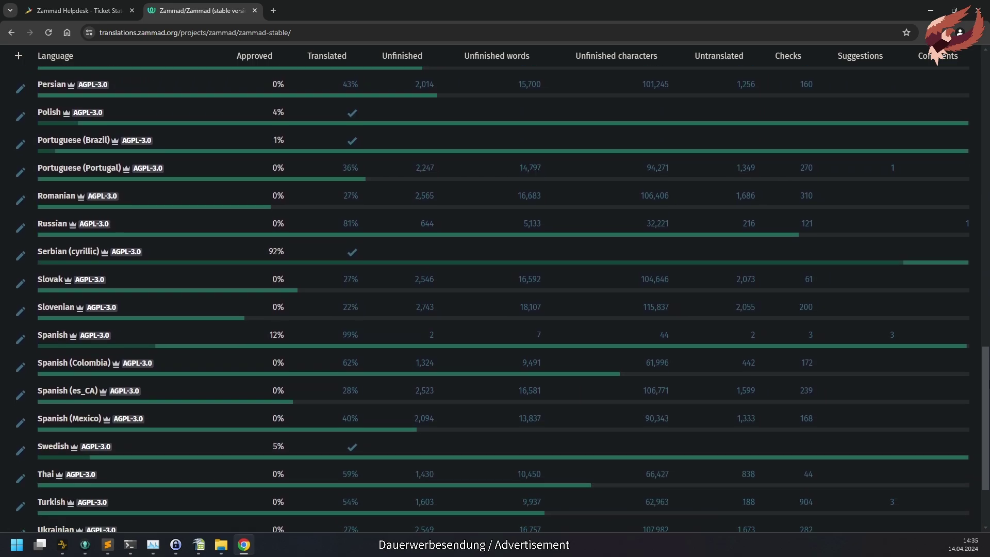
scroll(495, 288, down, 2)
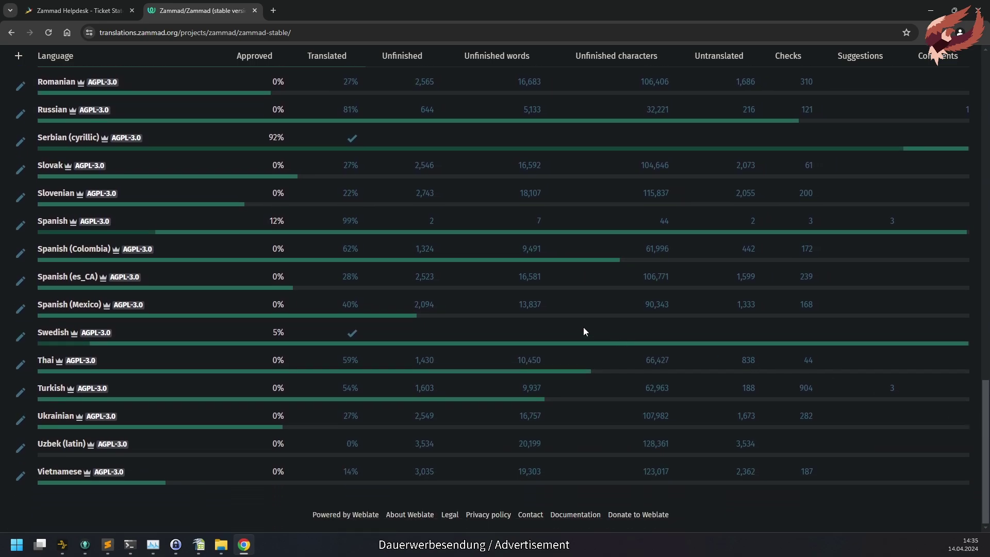
click(54, 220)
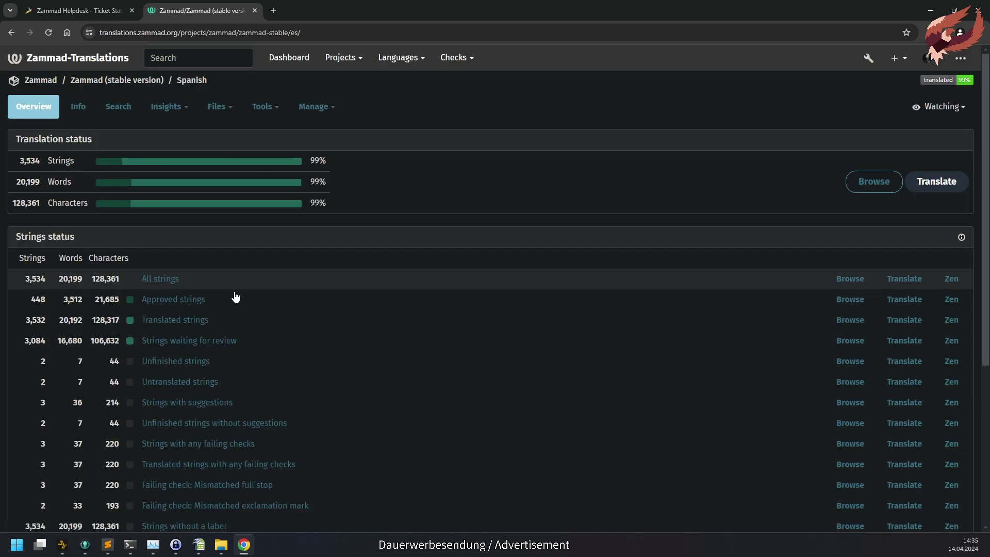
click(207, 364)
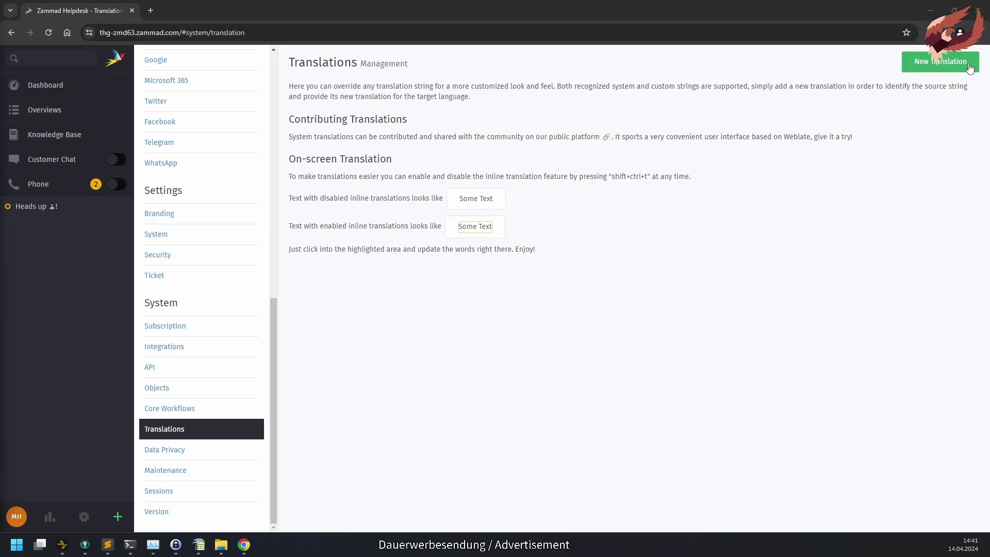
- Add a Deutsch custom translation '4 wirklich extrem wichtig' for the source string '4 Super super important'
click(954, 67)
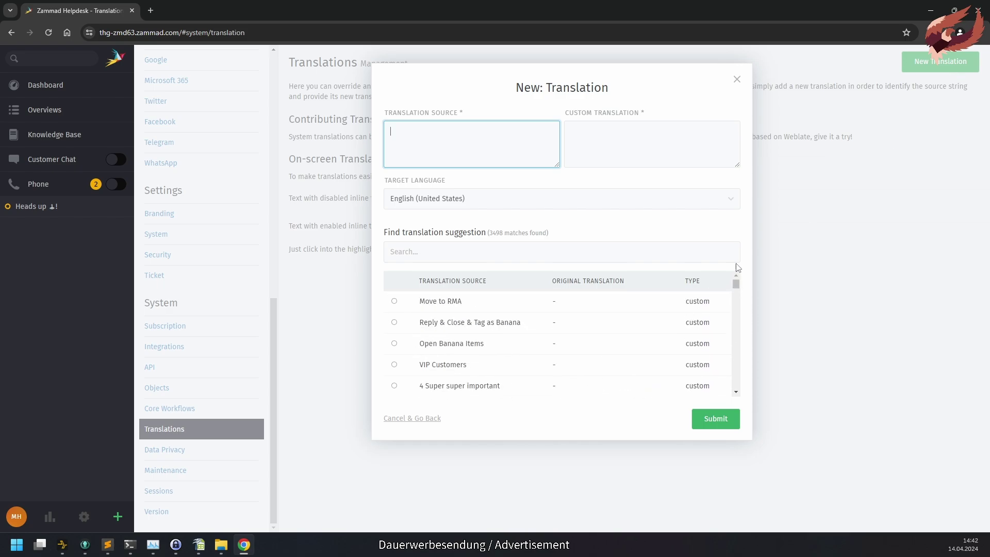
click(600, 248)
text(super)
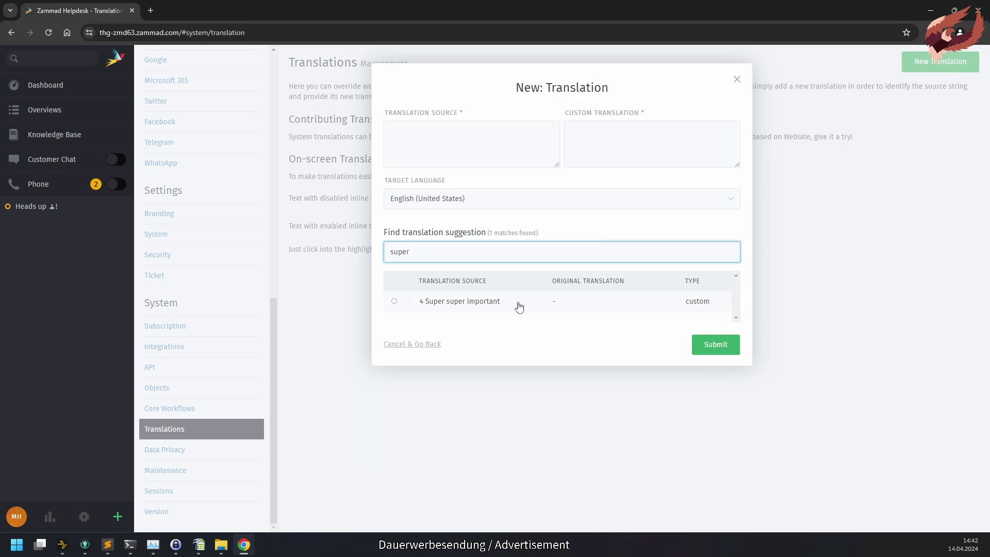
click(519, 305)
click(486, 196)
text(de)
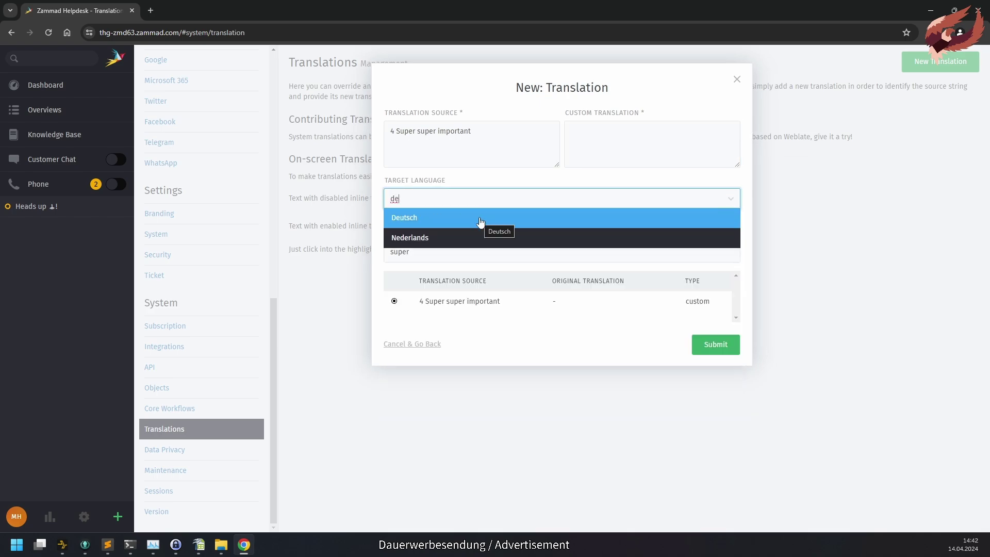
click(479, 219)
click(618, 152)
text(4 wirklich extrem wichtig)
click(715, 350)
click(967, 112)
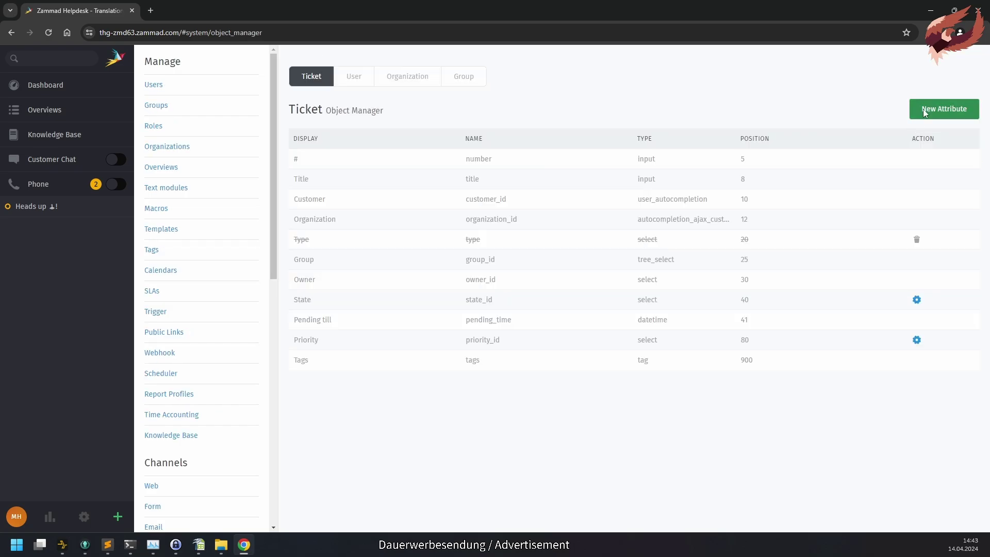
- Create a Single selection ticket attribute named myselection with display name 'my selection'
click(923, 109)
click(484, 262)
key(s)
key(Return)
click(421, 131)
text(my selection)
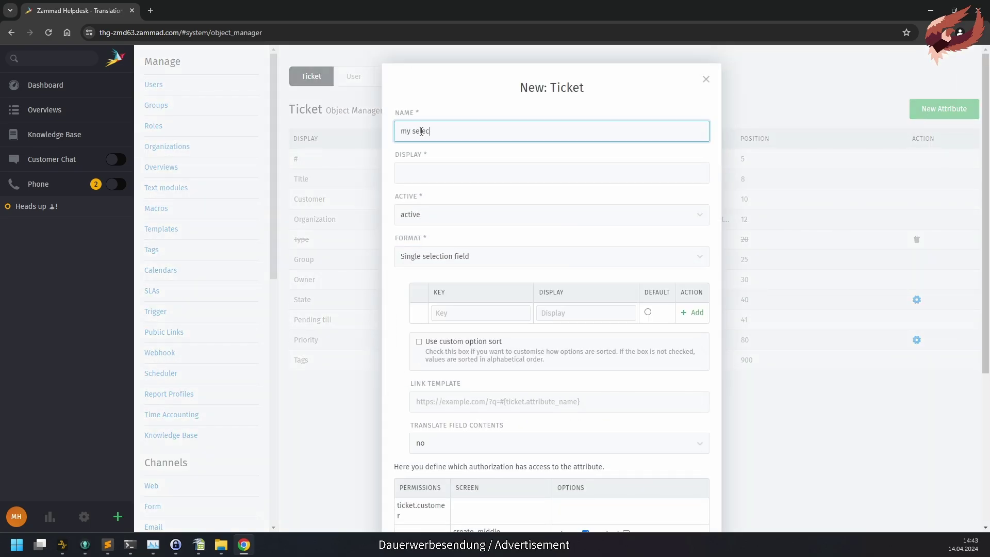
key(Tab)
text(my selection)
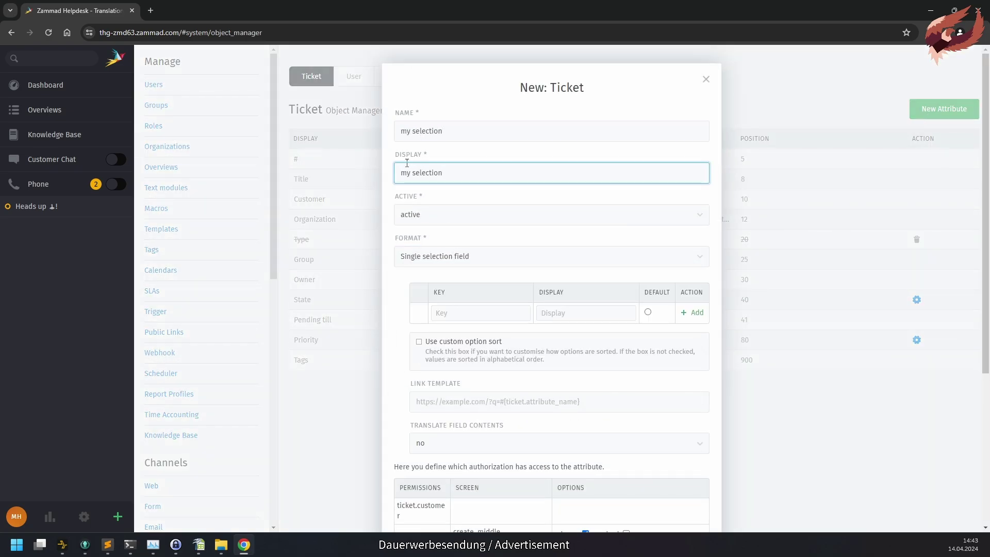
click(413, 131)
key(BackSpace)
key(ctrl+a)
- Add the selection options A with display 'Le A' and B with display 'Le B'
click(480, 313)
text(A)
click(570, 312)
text(Le A)
click(701, 314)
text(B)
click(582, 334)
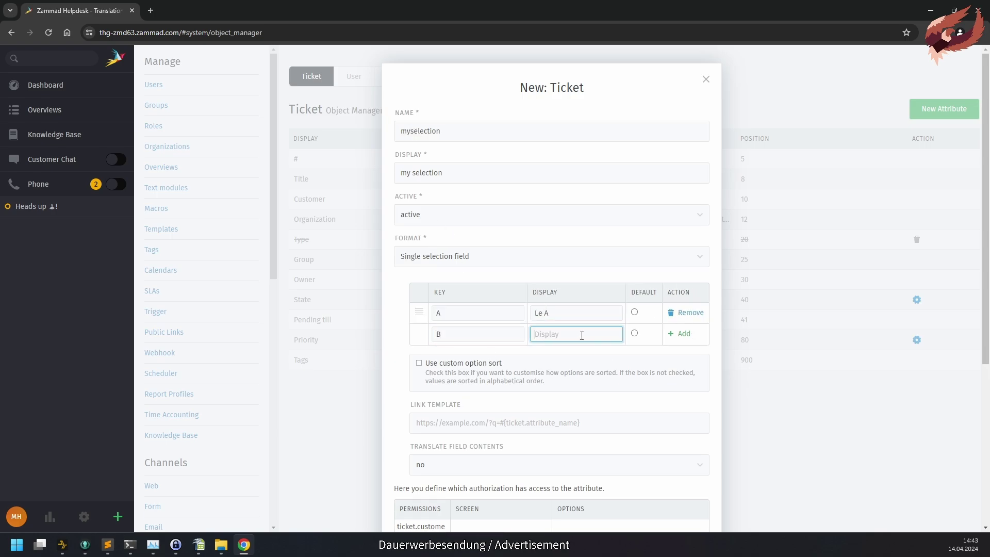
text(Le B)
click(682, 334)
- Set Translate Field Contents to yes and save the new attribute
scroll(680, 340, down, 4)
click(447, 279)
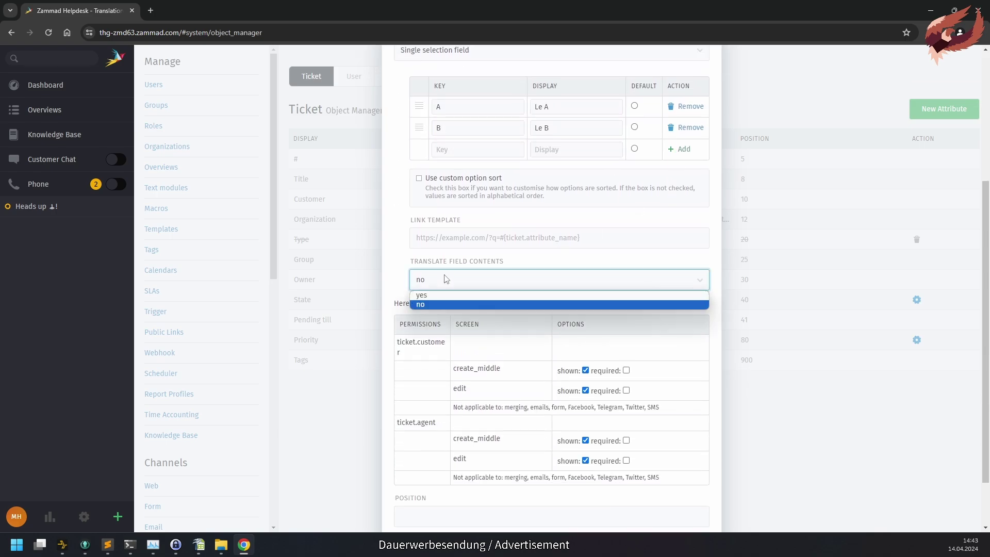
click(457, 295)
scroll(618, 464, down, 2)
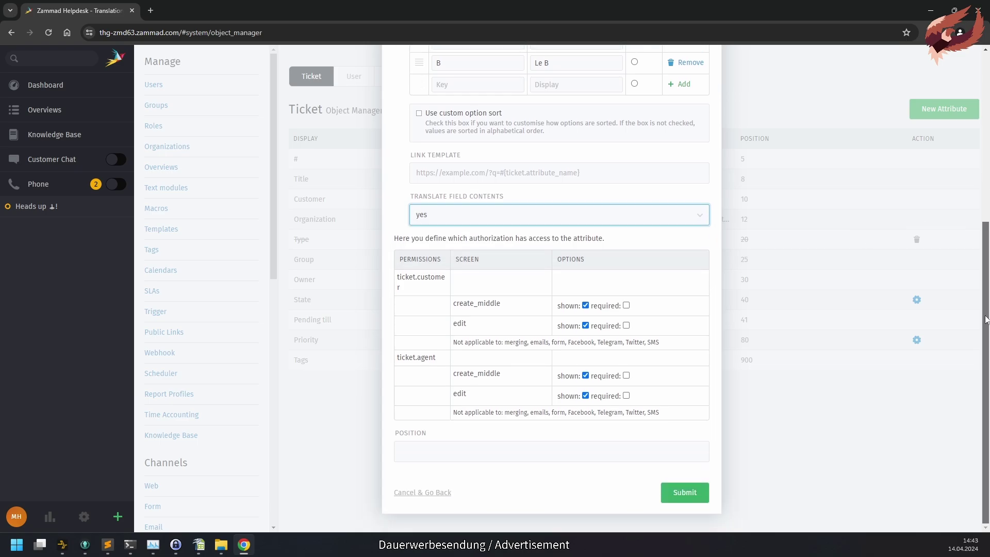
click(675, 490)
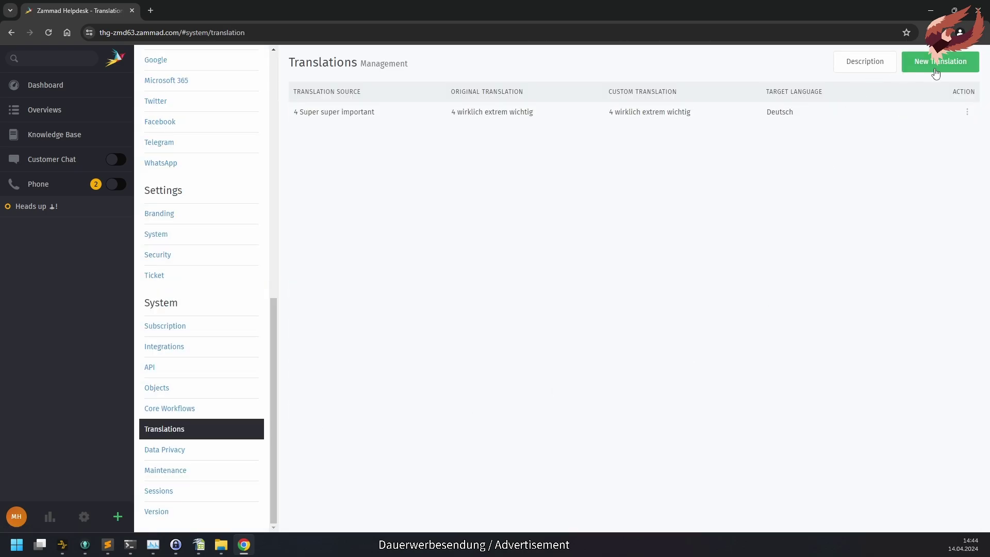
- Start a new Deutsch custom translation using 'Le A' as the source string
click(934, 68)
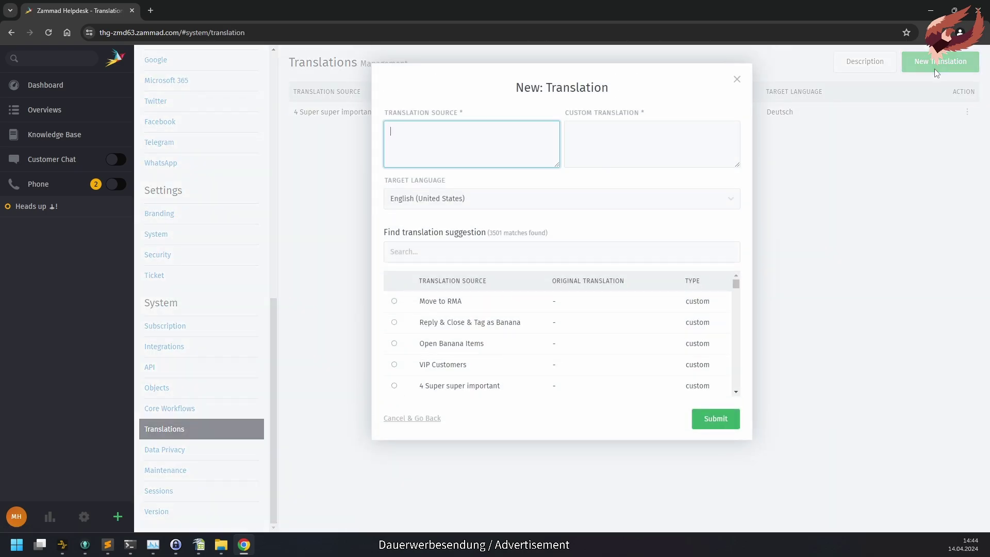
click(546, 205)
text(de)
click(544, 220)
click(526, 254)
text(le A)
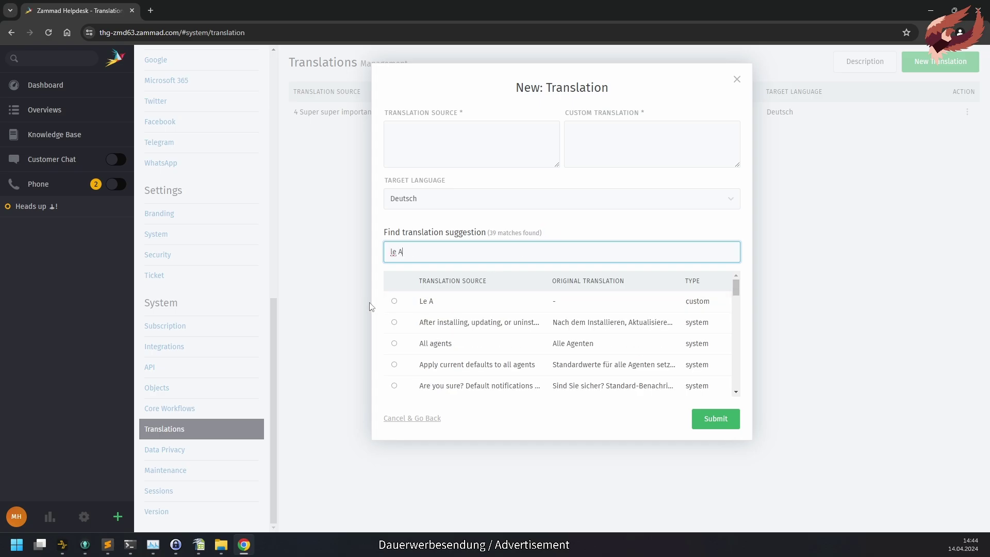
click(395, 302)
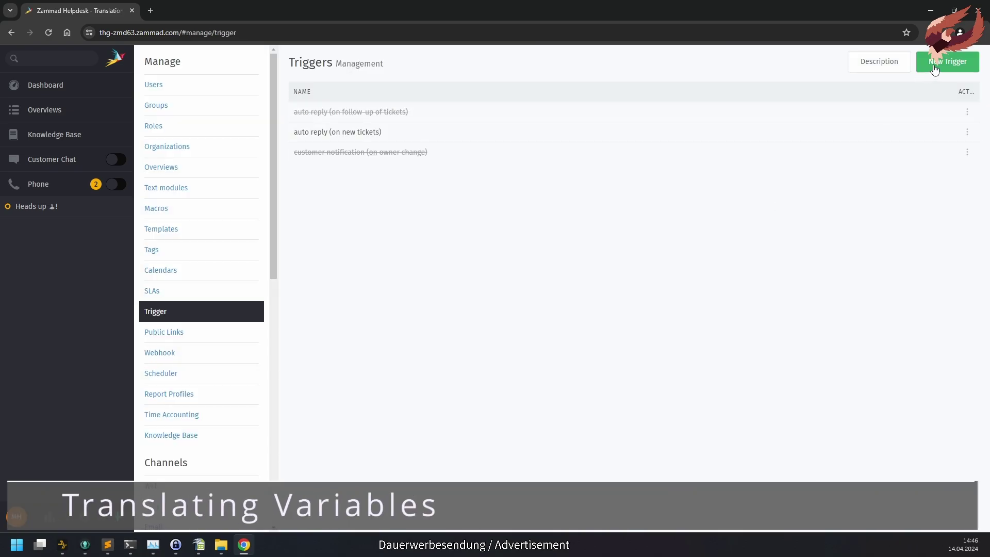
- Start a new trigger conditioned on the action that emails the last article's sender
click(946, 61)
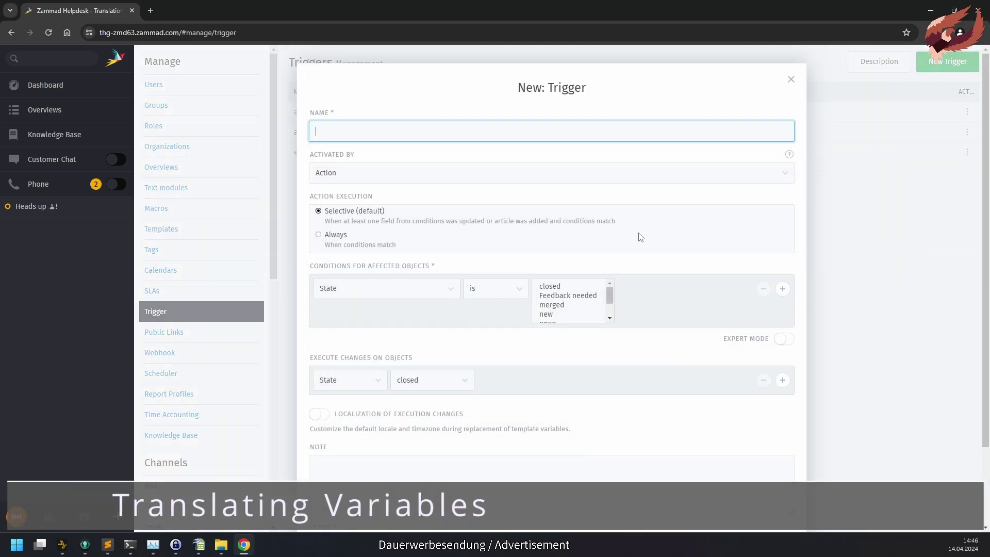
click(419, 288)
click(419, 312)
click(574, 292)
click(351, 355)
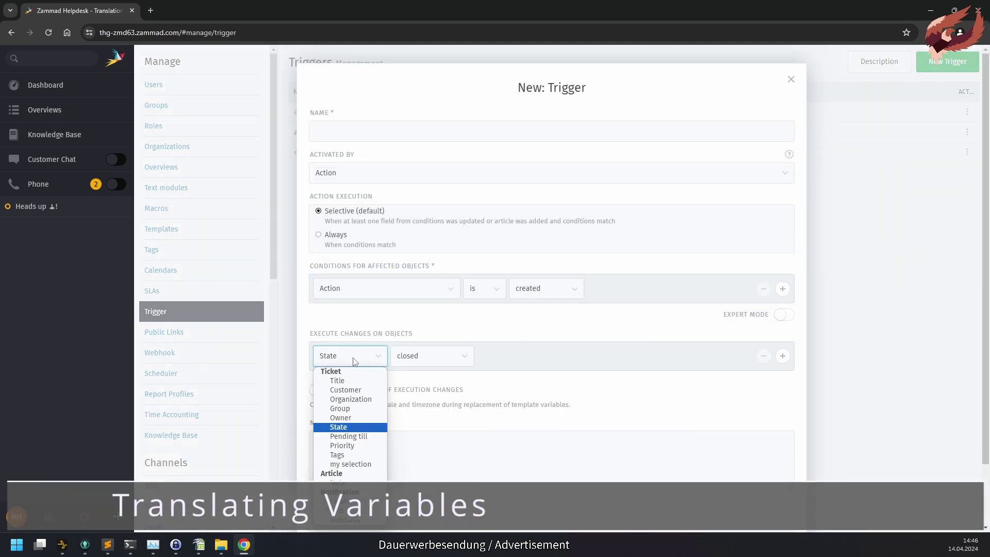
click(402, 471)
scroll(402, 471, down, 4)
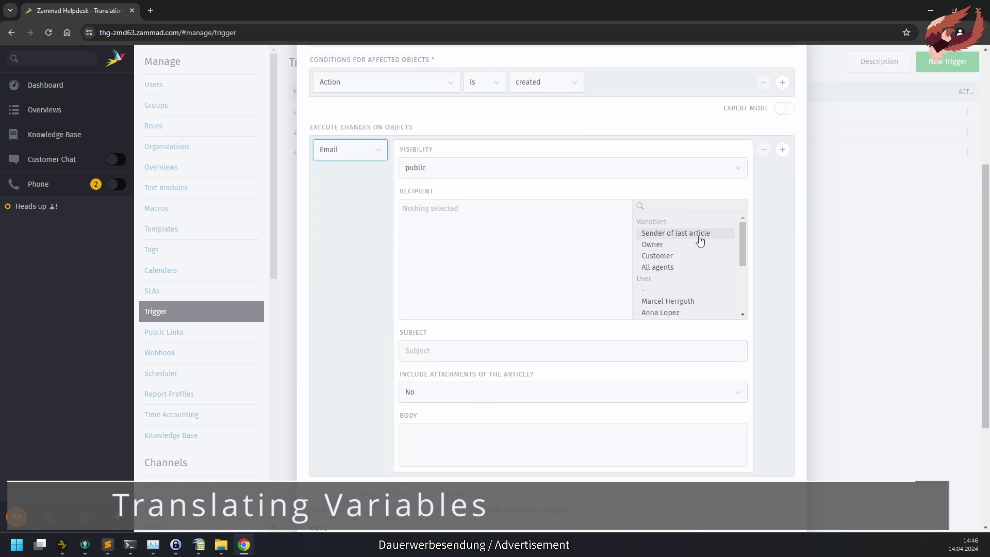
click(678, 233)
- Write subject 'Your Mailk' and a body greeting the sender and stating the translated ticket state
click(476, 350)
text(Your Mailk)
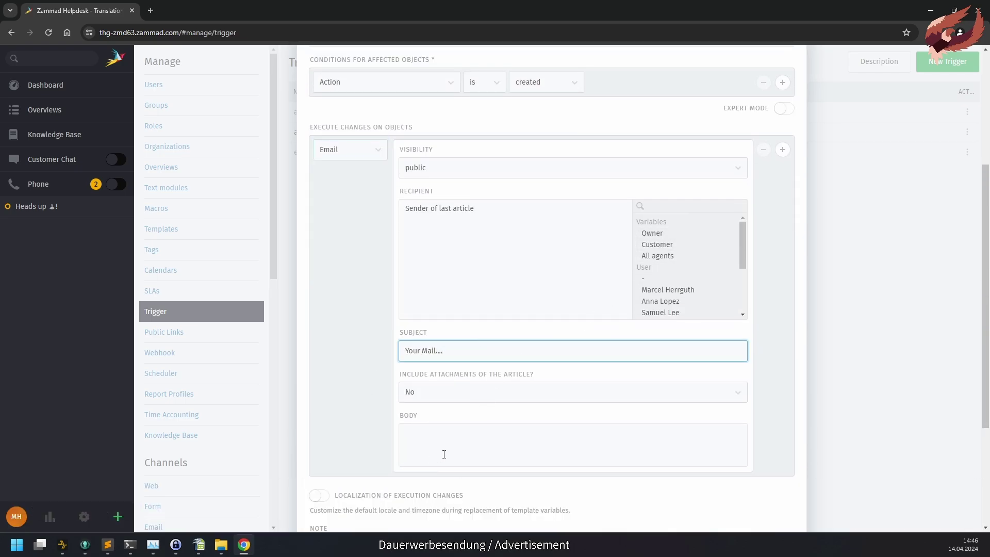
click(451, 451)
text(Hello ::)
key(Return)
text(,)
key(Return)
key(Return)
text(we have received your )
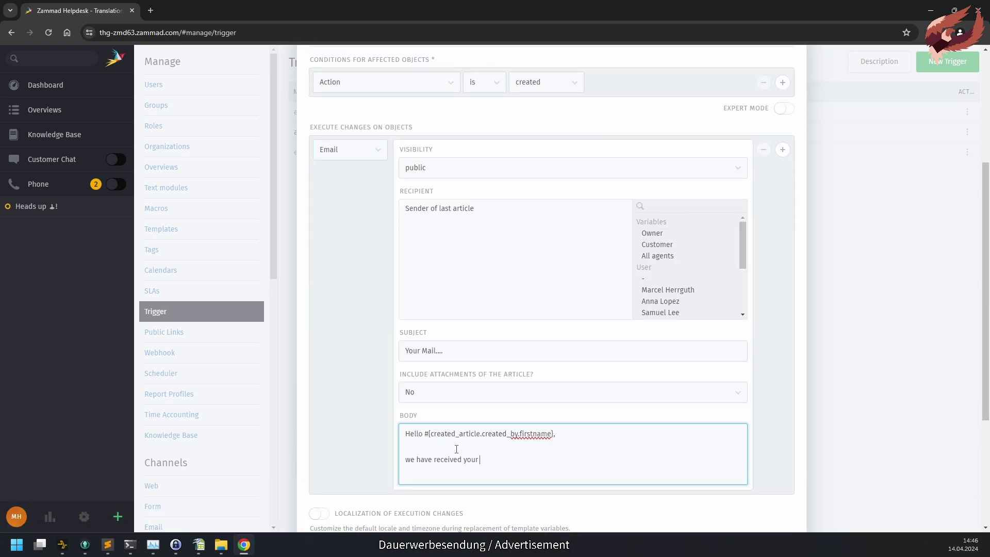
text(message. Its current state is ::st)
key(Return)
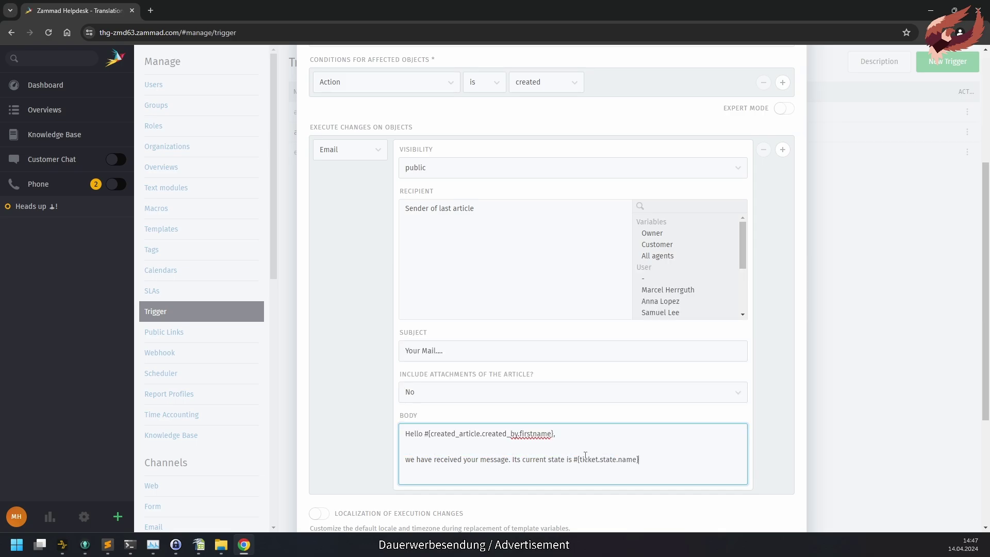
text(t()
key(Return)
key(Return)
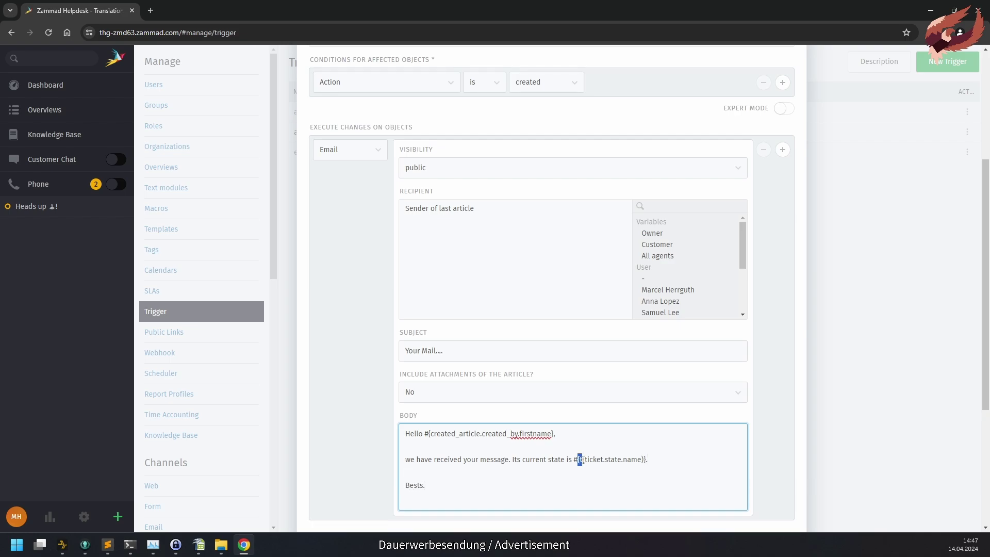
- Turn on Localization of Execution Changes with Deutsch as the locale
shift+click(645, 463)
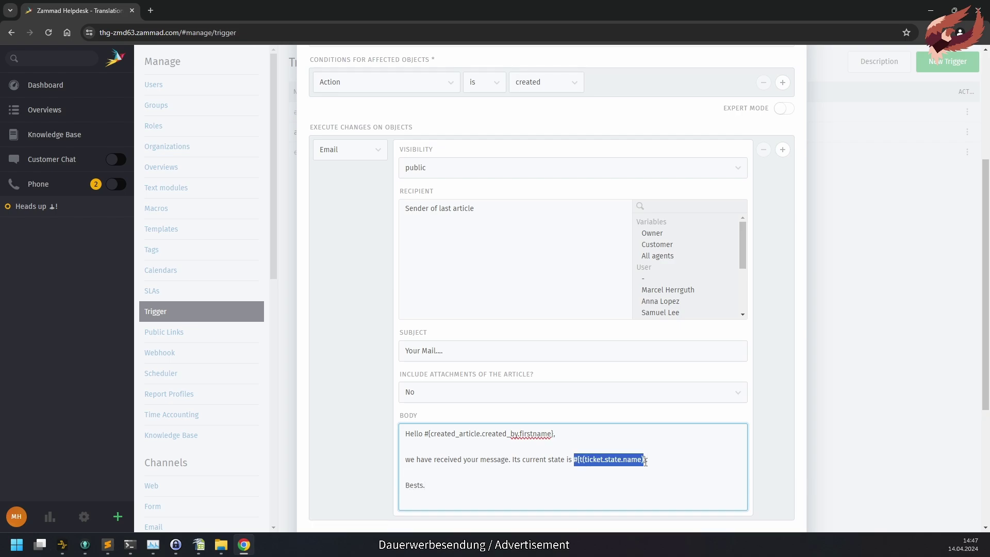
scroll(568, 464, down, 3)
click(317, 386)
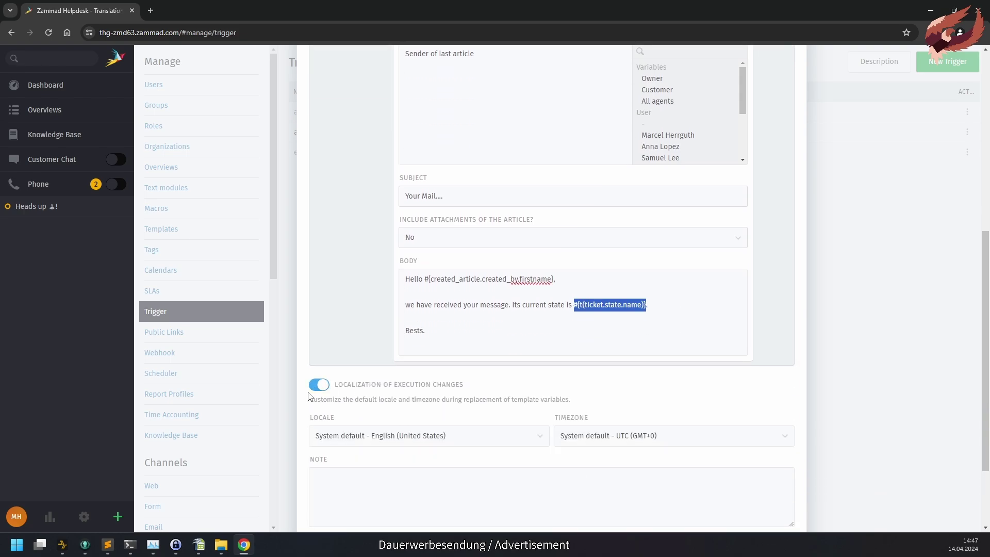
click(535, 439)
text(deu)
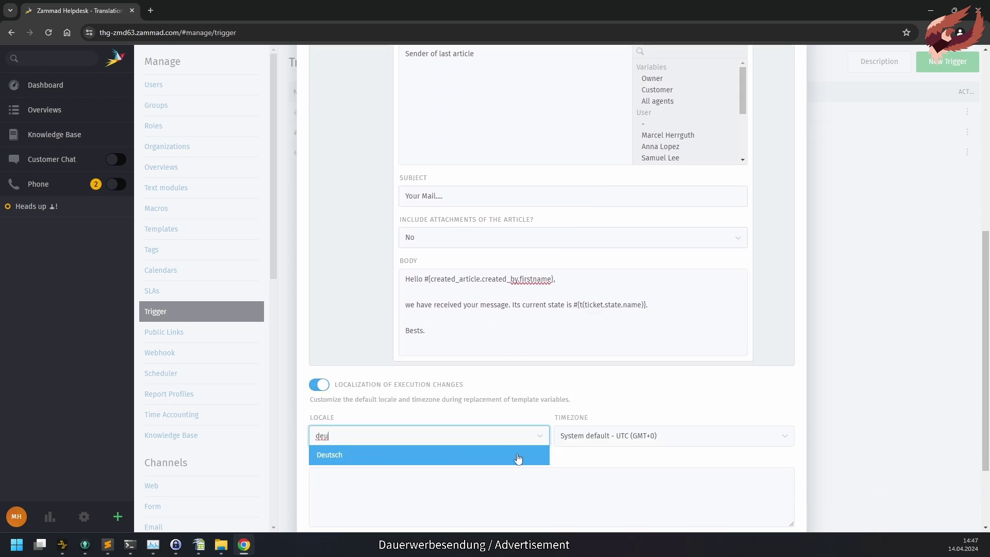
click(518, 456)
scroll(519, 459, down, 1)
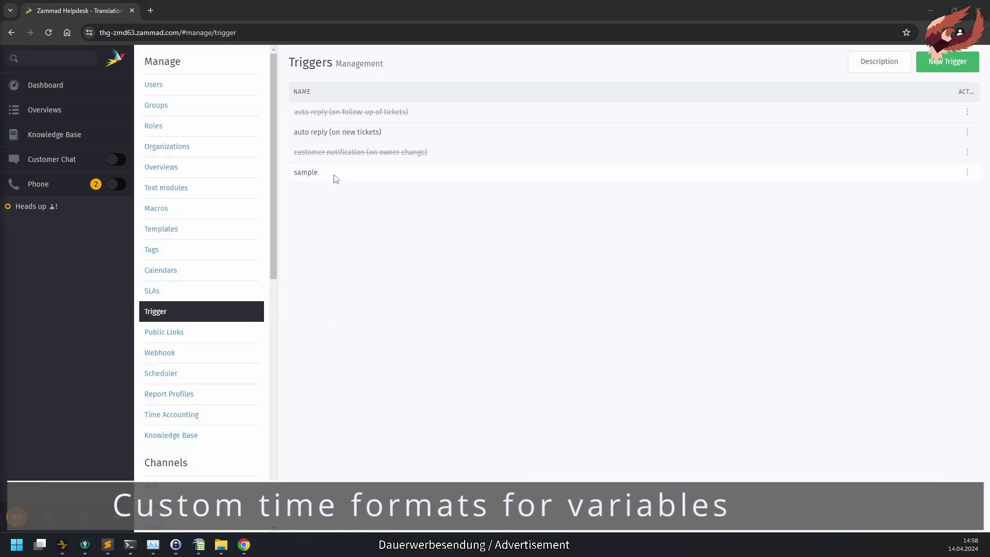
- Set the sample trigger's timezone to Australia/Adelaide
click(332, 177)
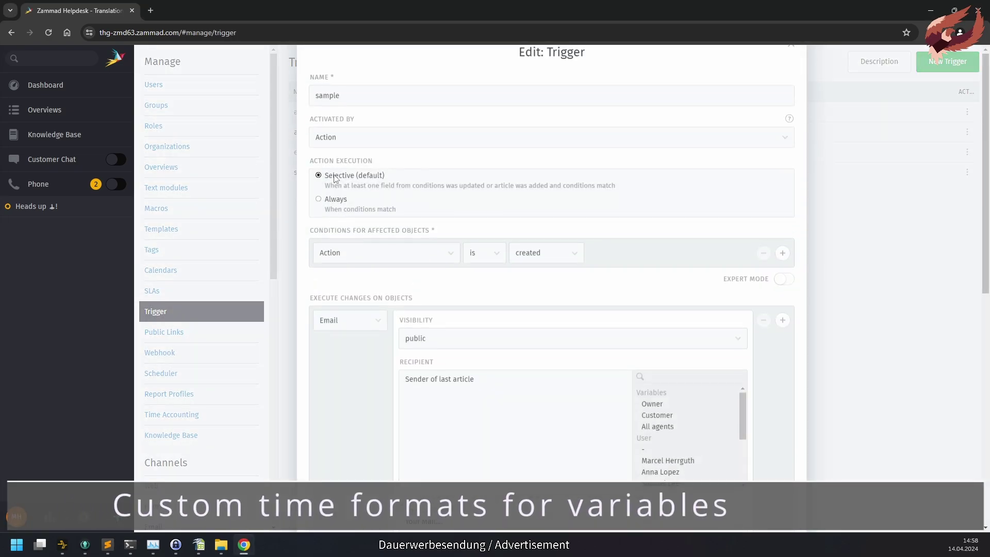
scroll(912, 292, down, 9)
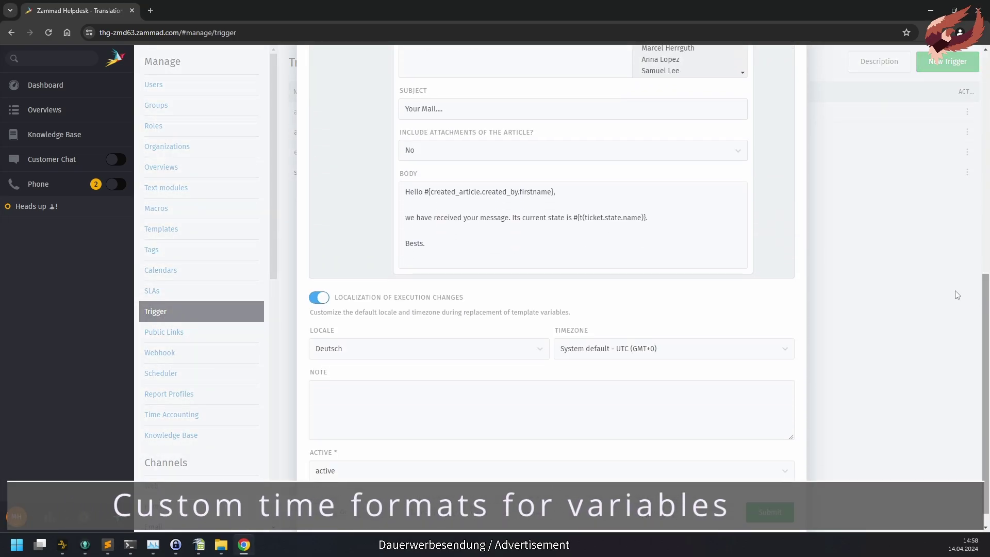
click(787, 353)
text(aus)
click(670, 405)
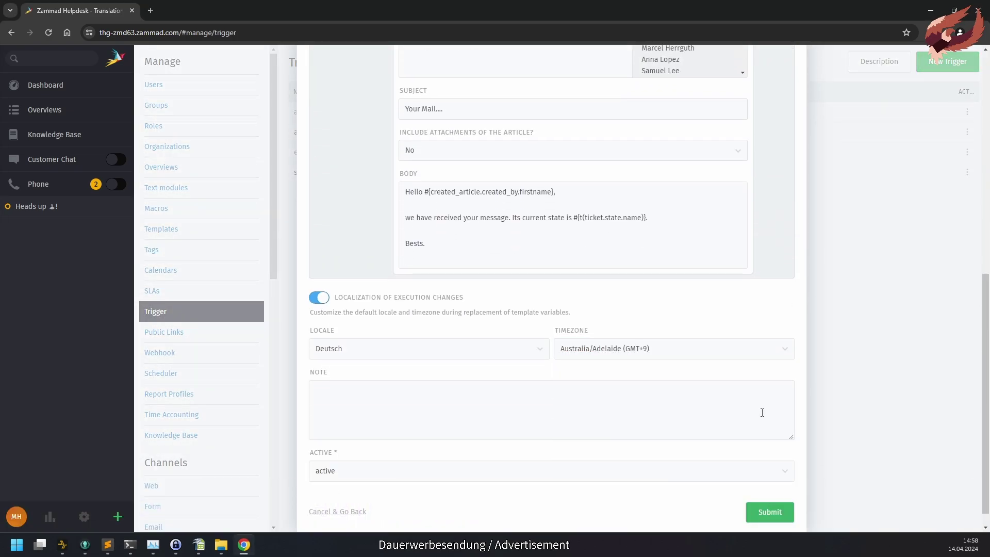
- Add a body line promising an answer by the first-response escalation time, formatted '%A, %H:%M' in Europe/Berlin time
click(658, 227)
key(Return)
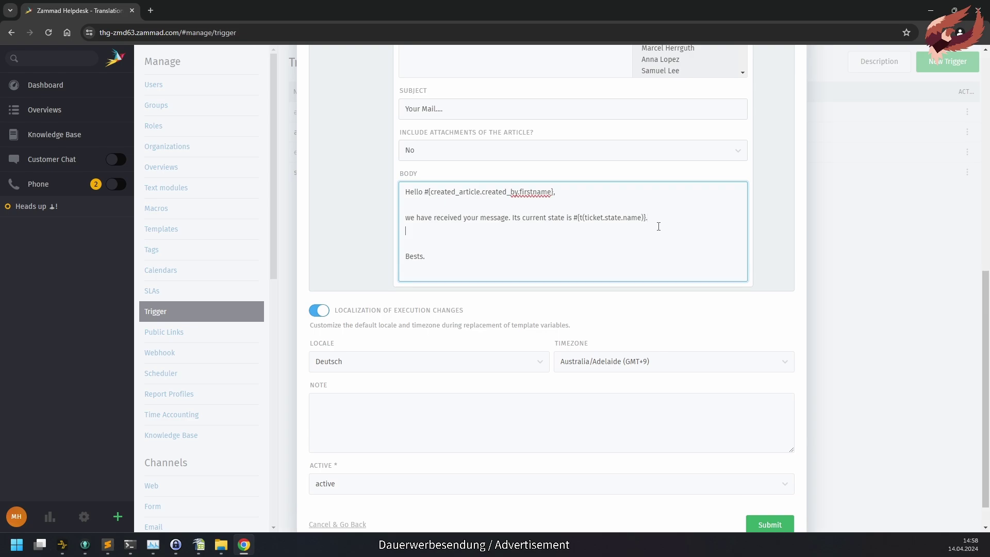
text(You should receive an answer by ::escalat)
key(Up)
key(Up)
key(Return)
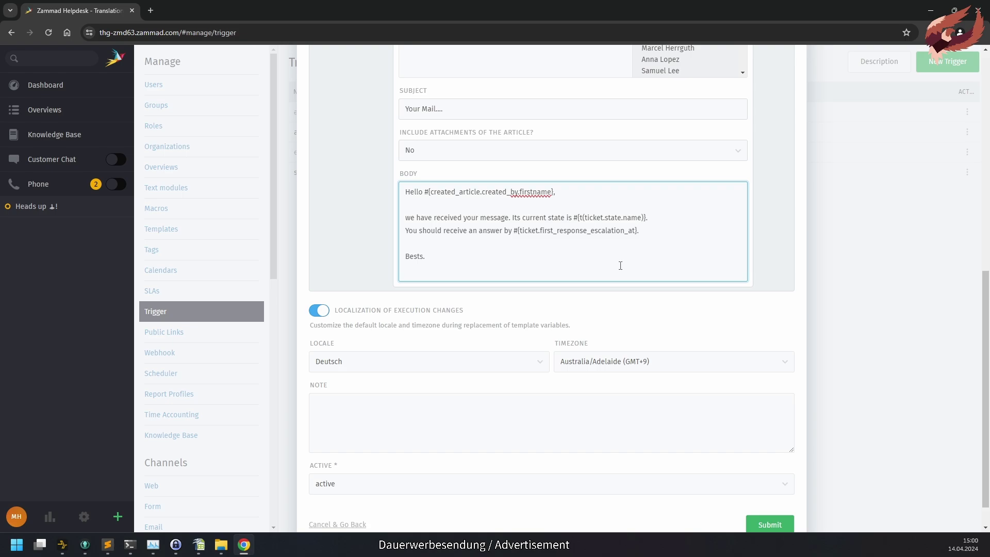
text(dt(ticket.first_response_escalation_at,)
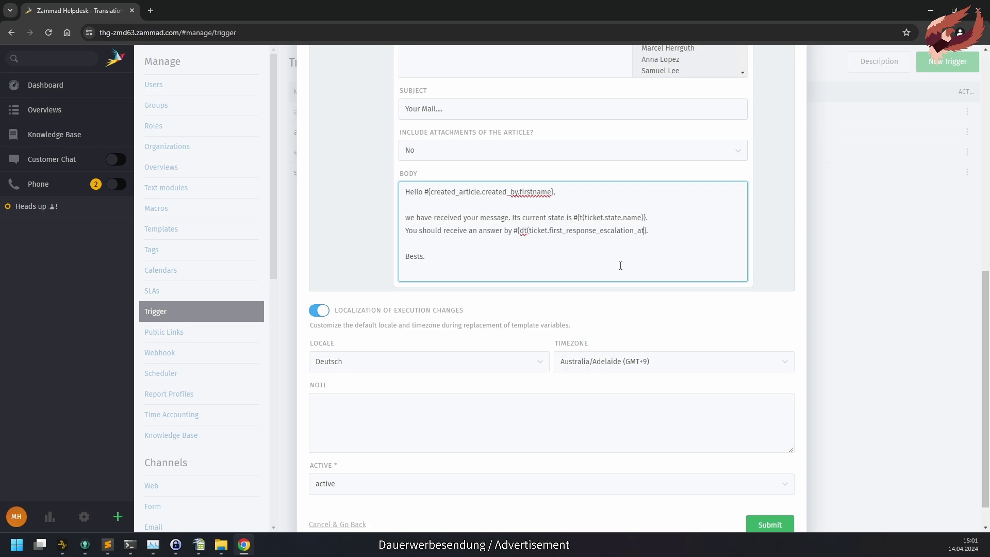
text( "%A, %H:%M", "Europe/Berlin")})
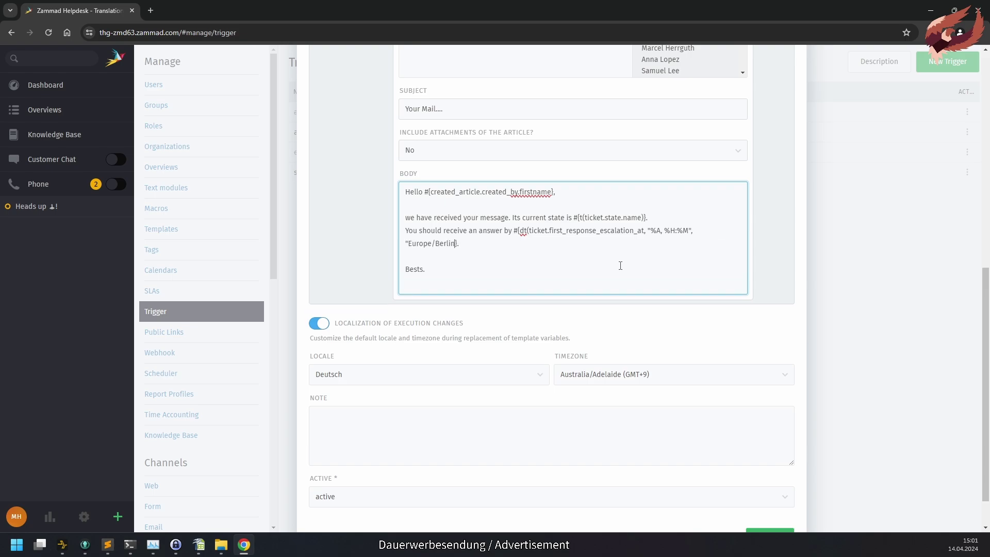
text( (german time))
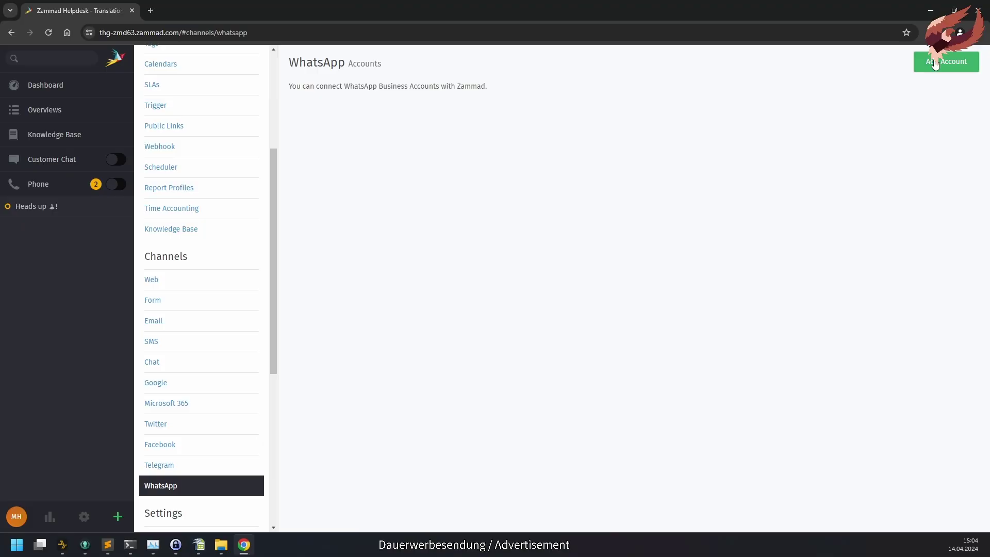
- Add a WhatsApp account by pasting the business account ID, access token and app secret
click(934, 63)
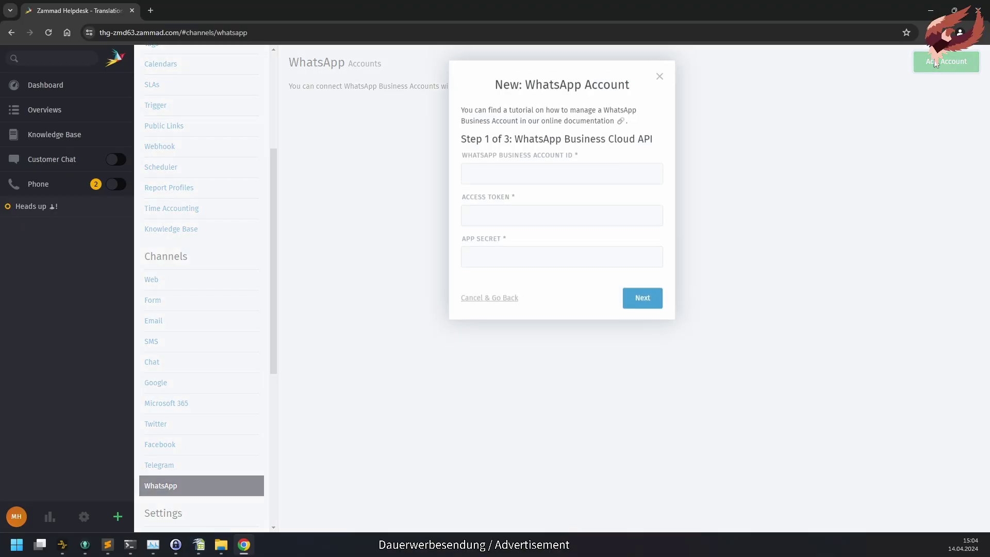
click(506, 170)
key(ctrl+v)
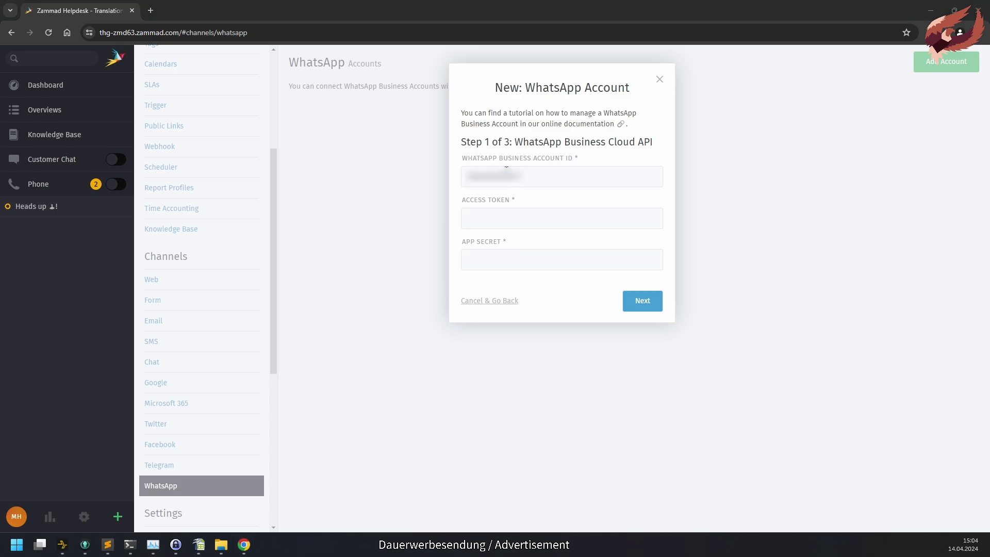
click(524, 217)
key(ctrl+v)
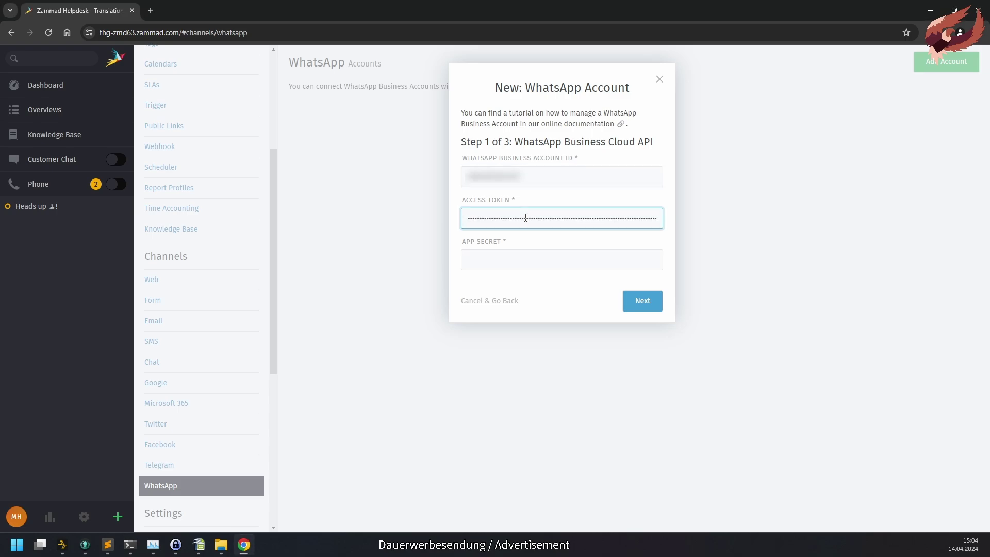
click(529, 259)
key(ctrl+v)
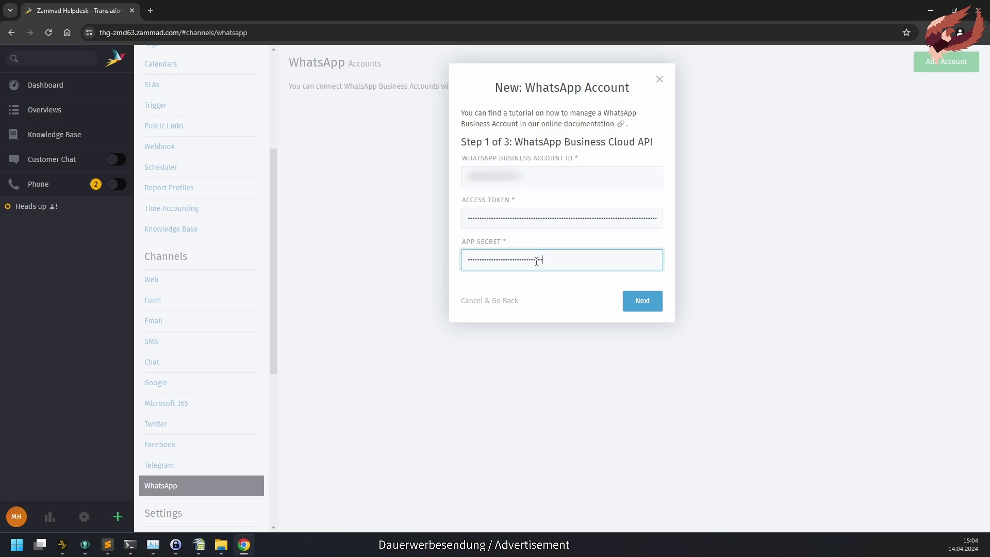
click(643, 302)
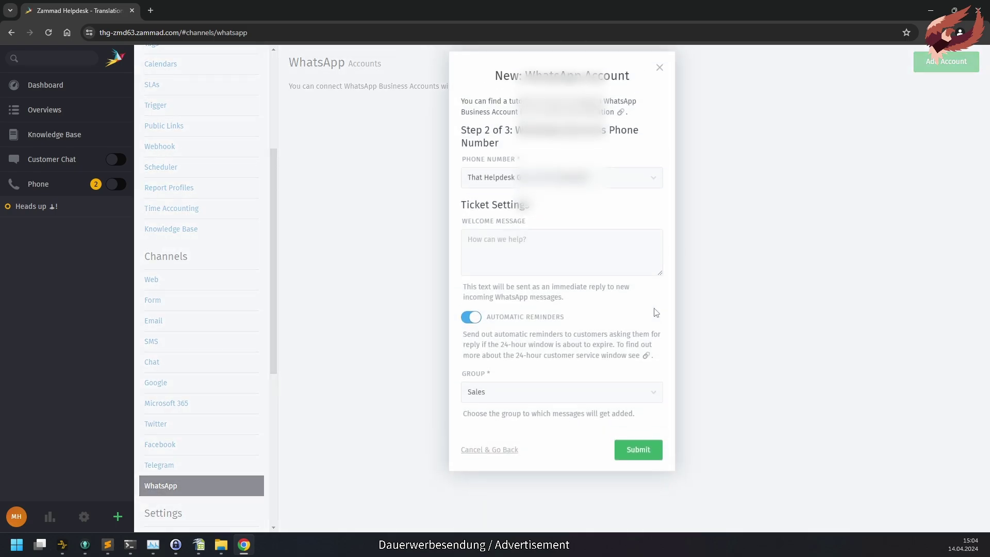
- Keep the only phone number, set welcome message 'Yeah hi!' and group Service Desk, then save
click(654, 190)
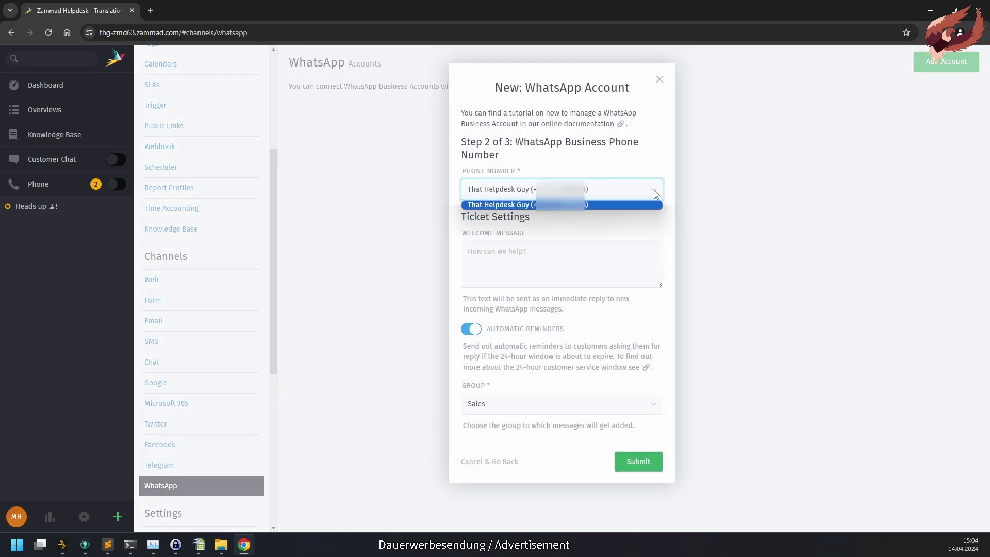
click(654, 189)
click(625, 267)
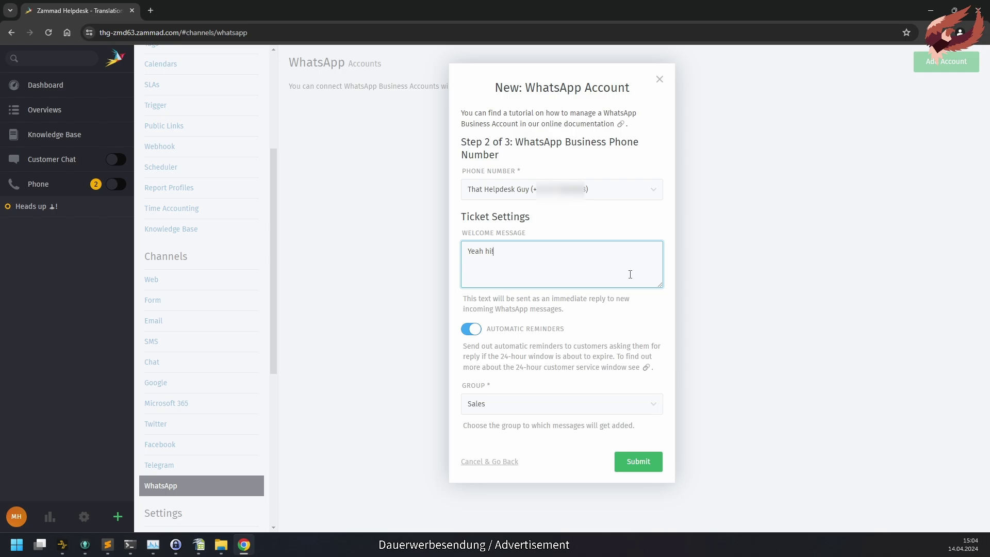
drag(596, 332, 535, 332)
click(487, 347)
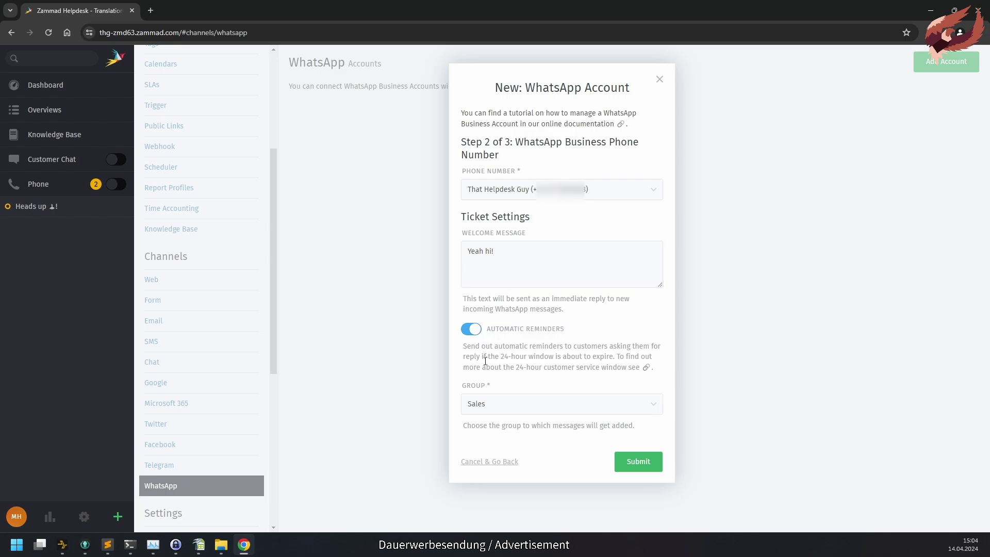
click(654, 403)
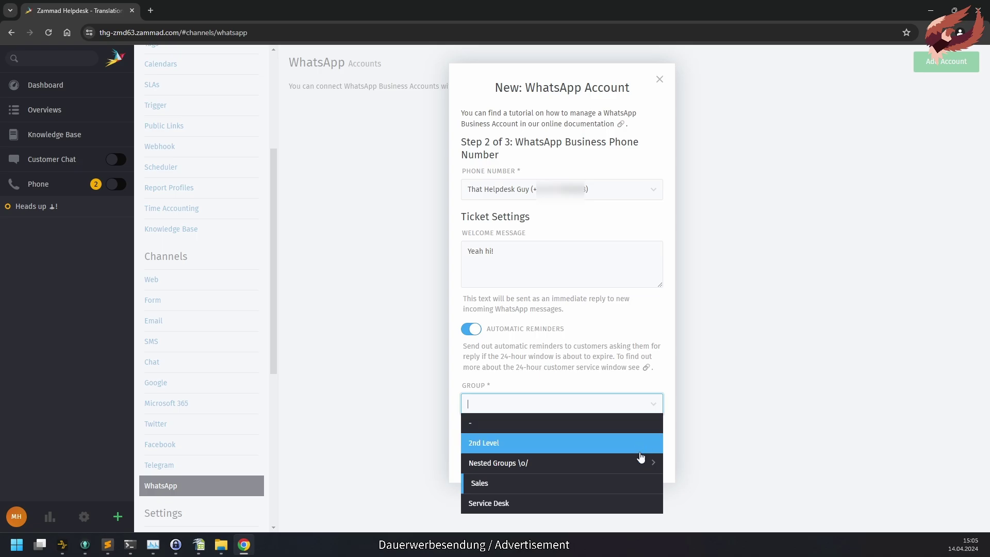
click(627, 503)
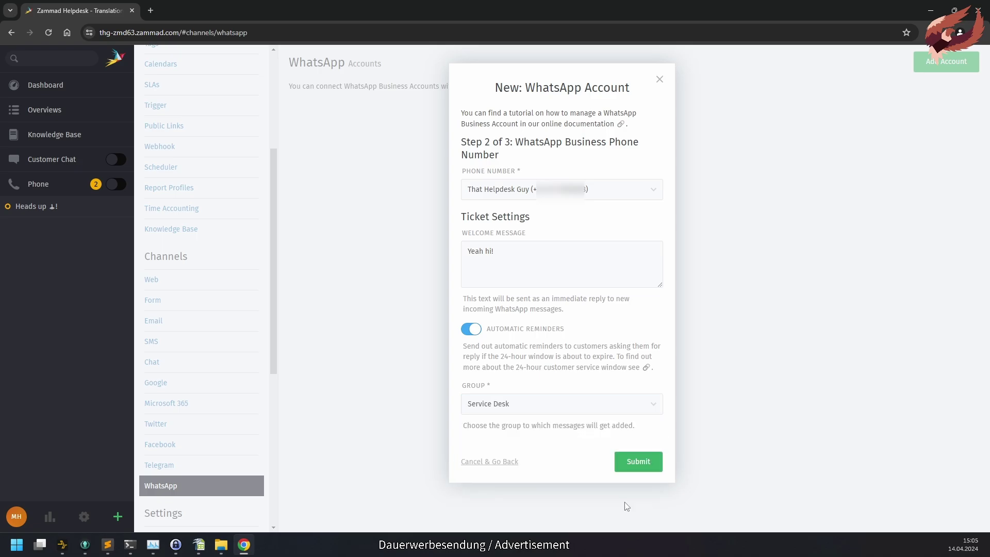
click(649, 473)
- Copy the webhook callback URL and begin editing the callback in Meta's app settings
click(652, 177)
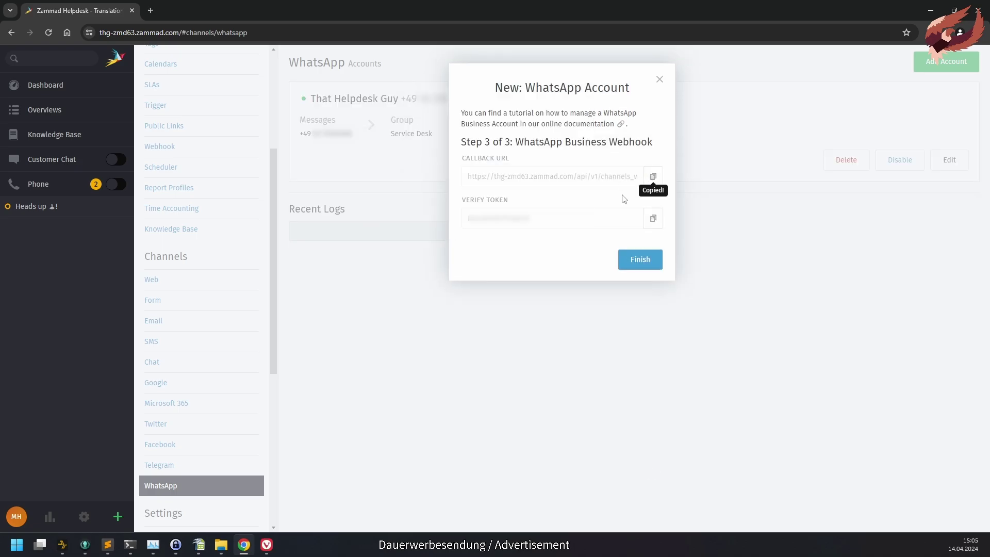
click(266, 544)
click(790, 201)
- Paste the Zammad callback URL and verify token into Meta's webhook and save it
click(513, 205)
key(ctrl+v)
click(509, 235)
key(alt+Tab)
click(653, 218)
key(alt+Tab)
key(ctrl+v)
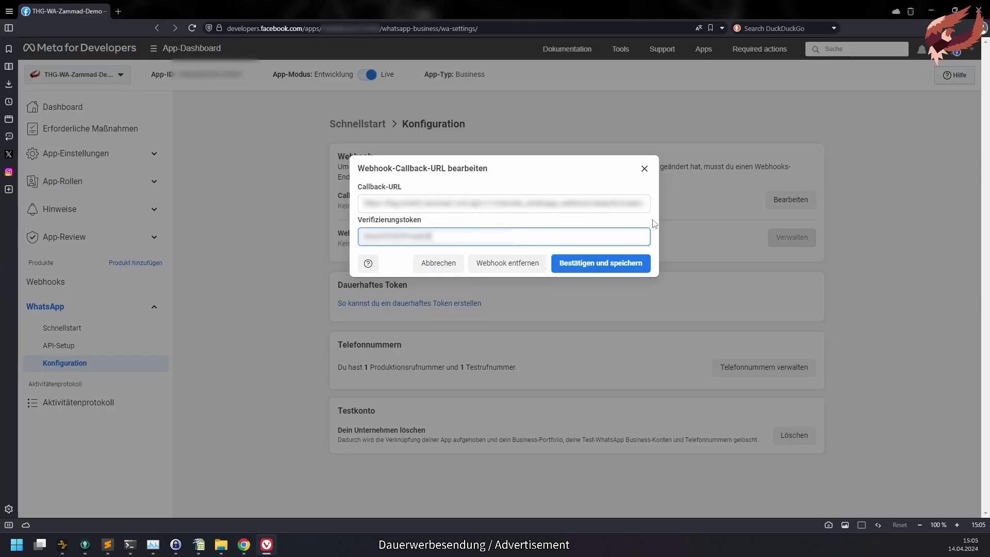
click(620, 267)
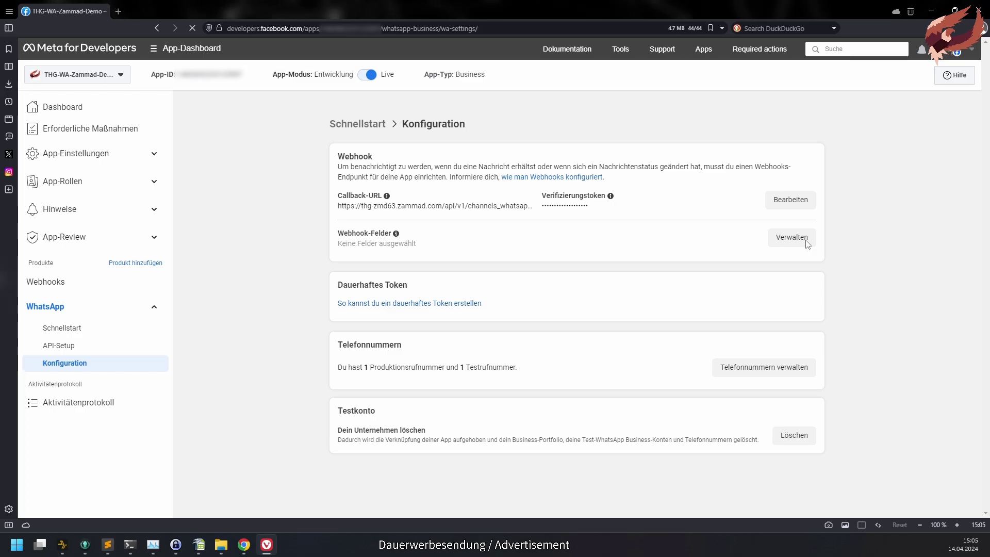
- Subscribe the webhook to the messages field and finish the WhatsApp account setup in Zammad
click(807, 242)
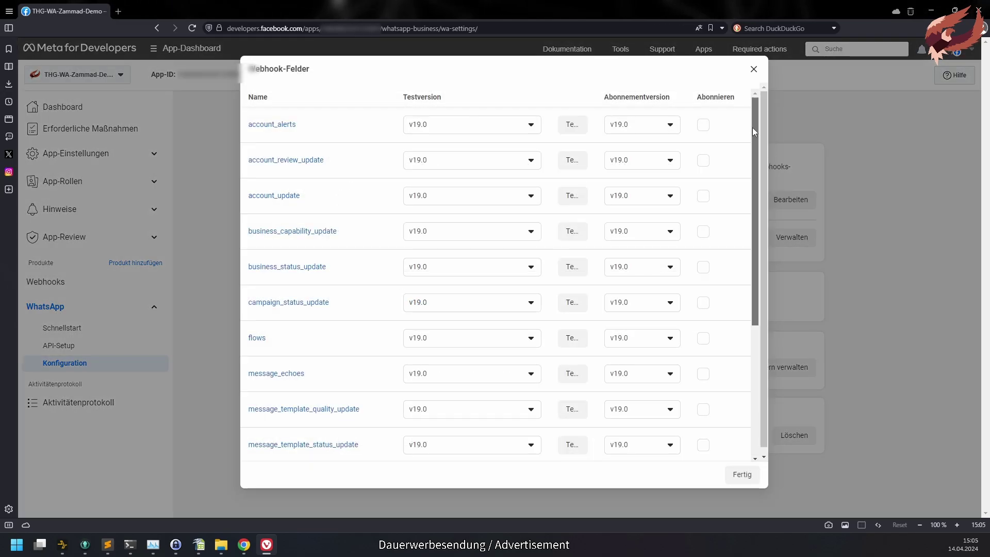
drag(754, 129, 763, 210)
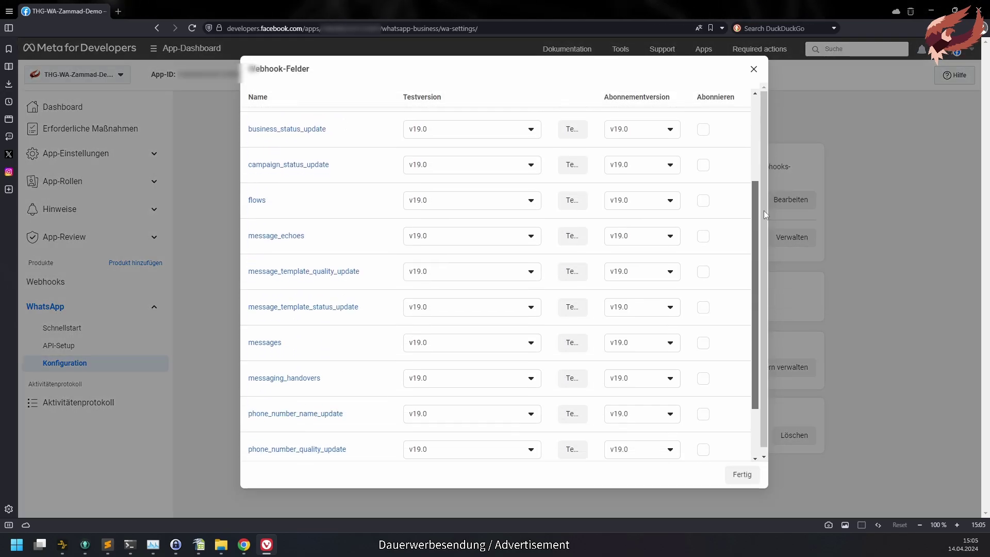
click(703, 339)
click(747, 475)
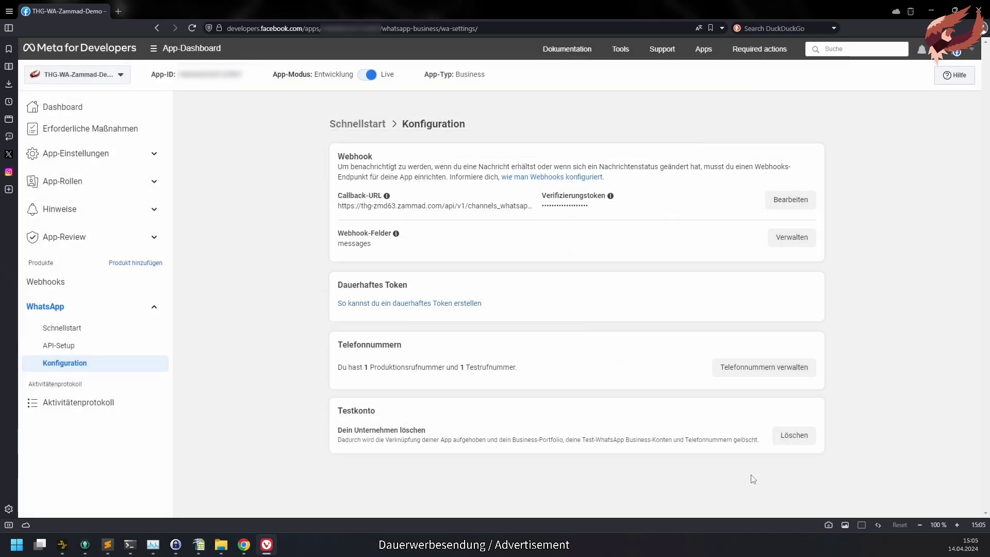
key(alt+Tab)
click(656, 262)
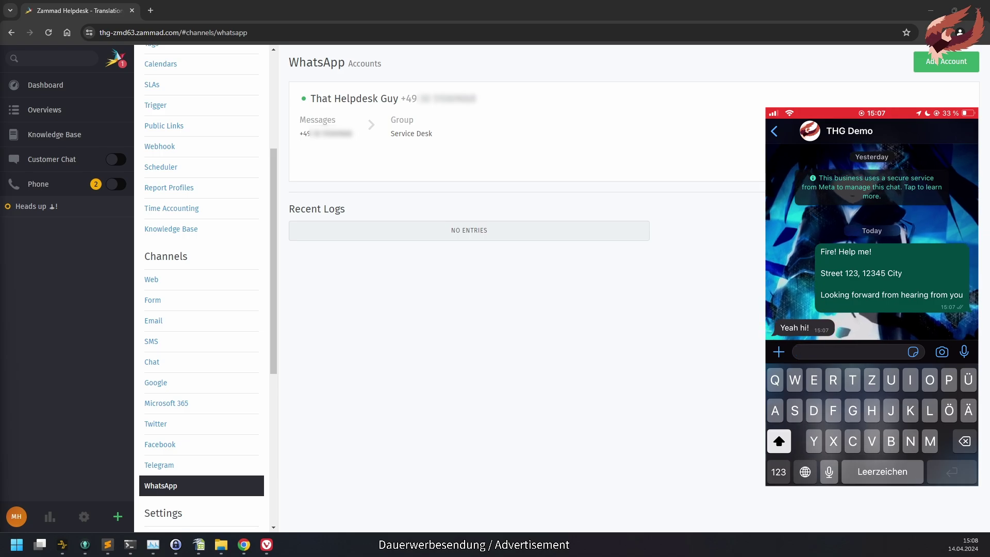
- Open the notifications to see the new ticket created via WhatsApp
click(116, 58)
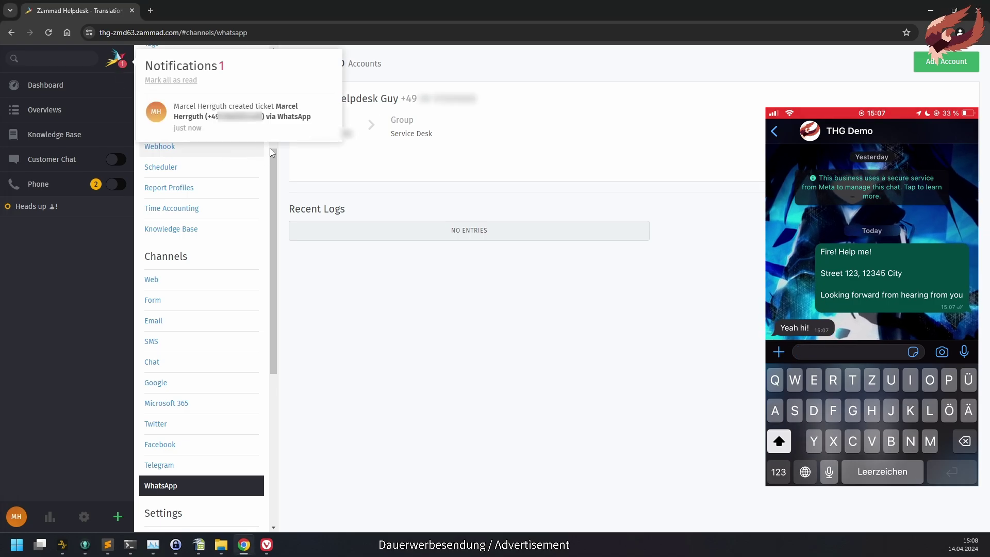
- Answer the new WhatsApp ticket with 'Well well well, what do we have here...'
click(300, 119)
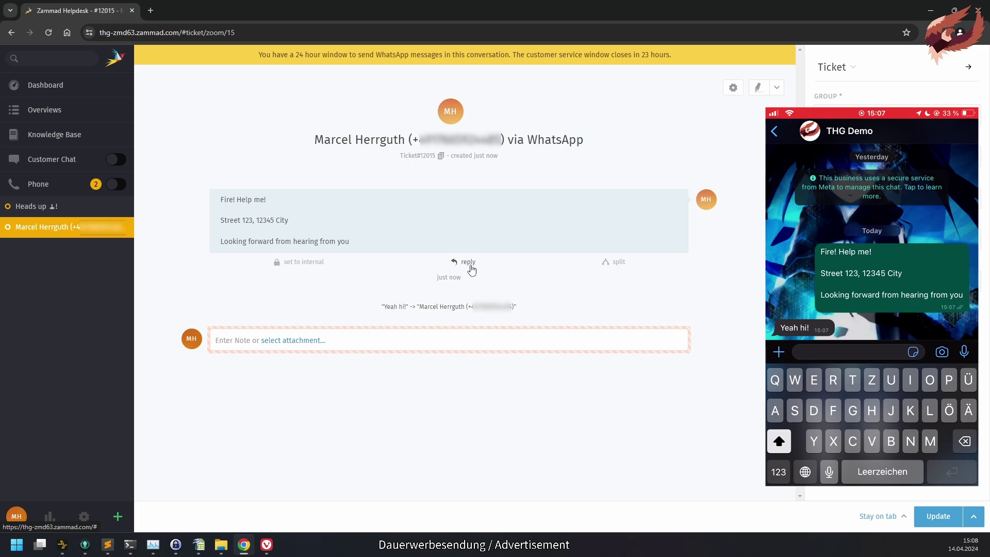
click(471, 265)
text(Well well well, what do we have here...)
key(ctrl+Return)
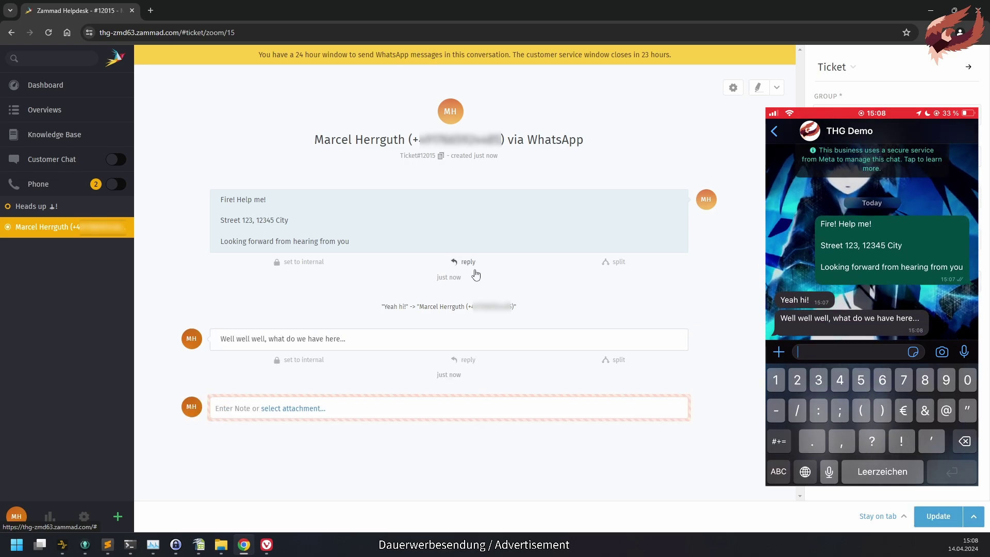